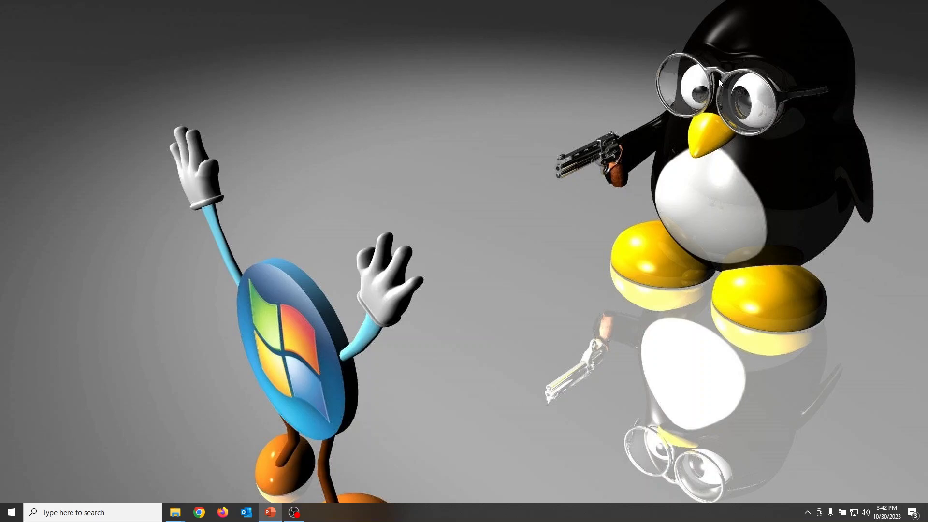
Check the computer's memory capacity and usage in Task Manager's detailed performance view, and close Task Manager
key(ctrl+shift+Escape)
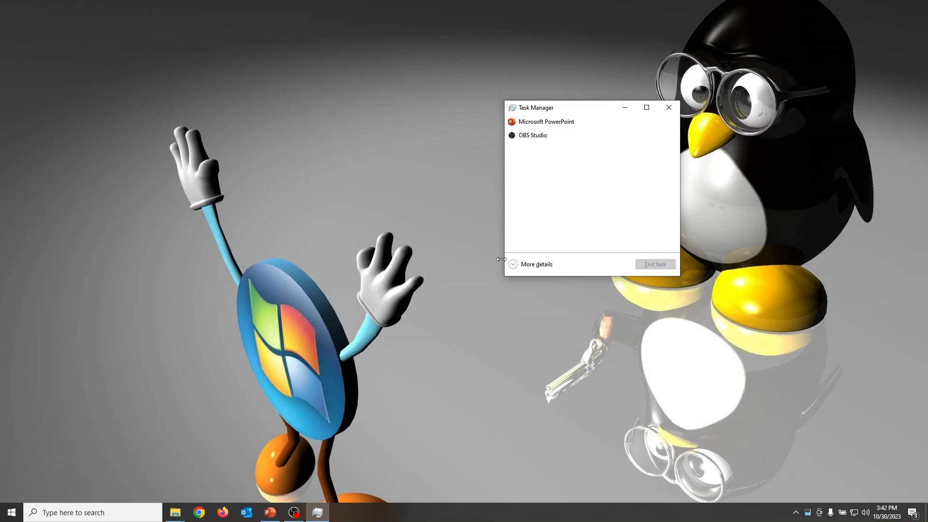
click(533, 264)
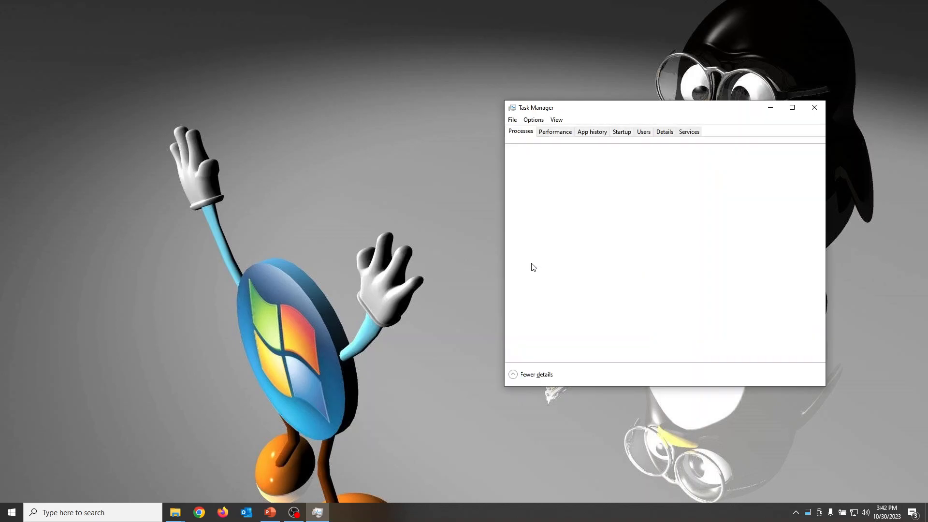
click(555, 133)
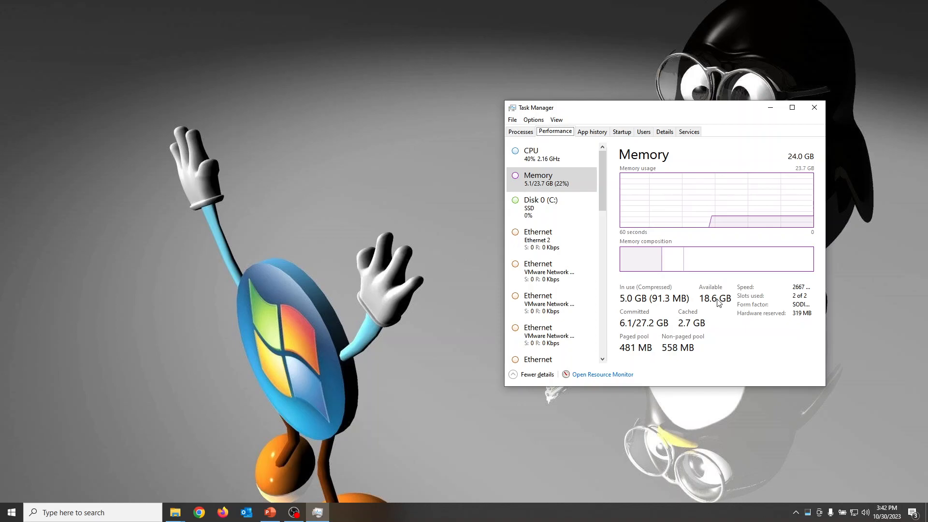
click(814, 107)
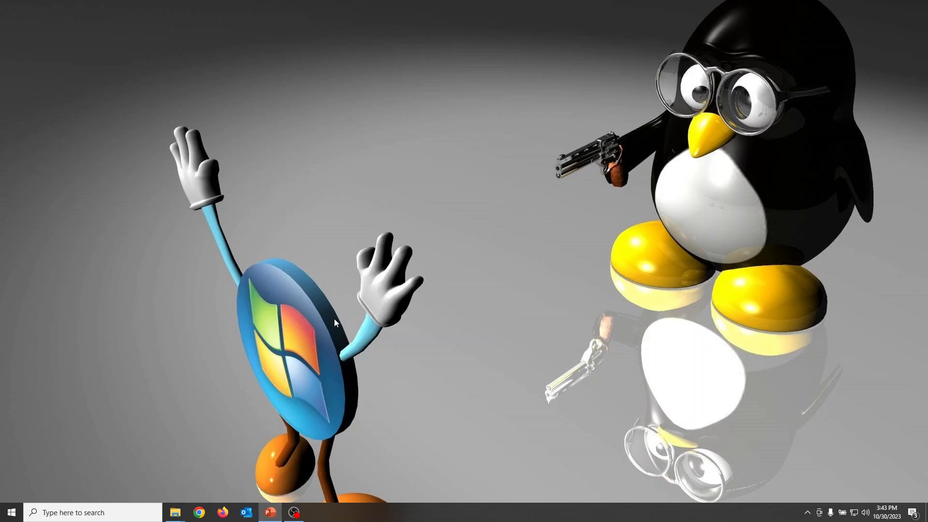
In Google Chrome, search for "download 7 zip" and download the 64-bit Windows x64 .exe installer from 7-zip.org
click(200, 512)
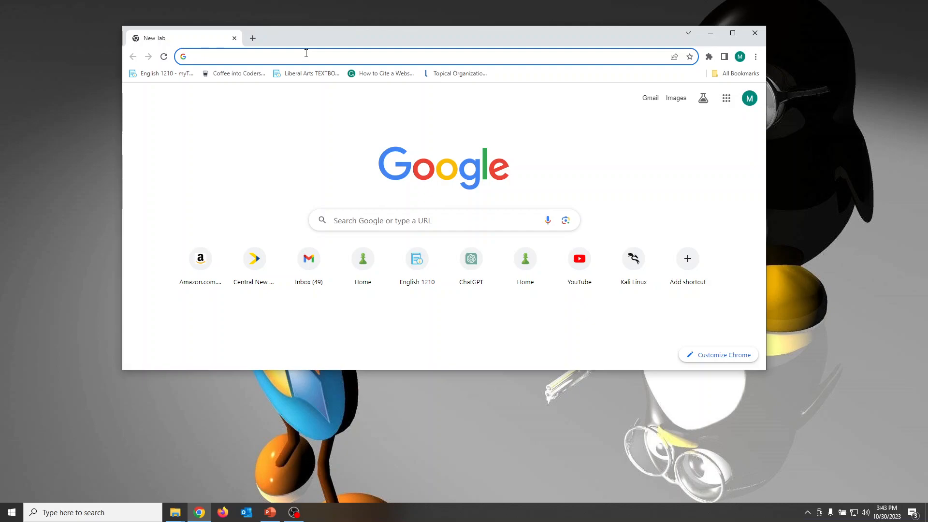
click(306, 54)
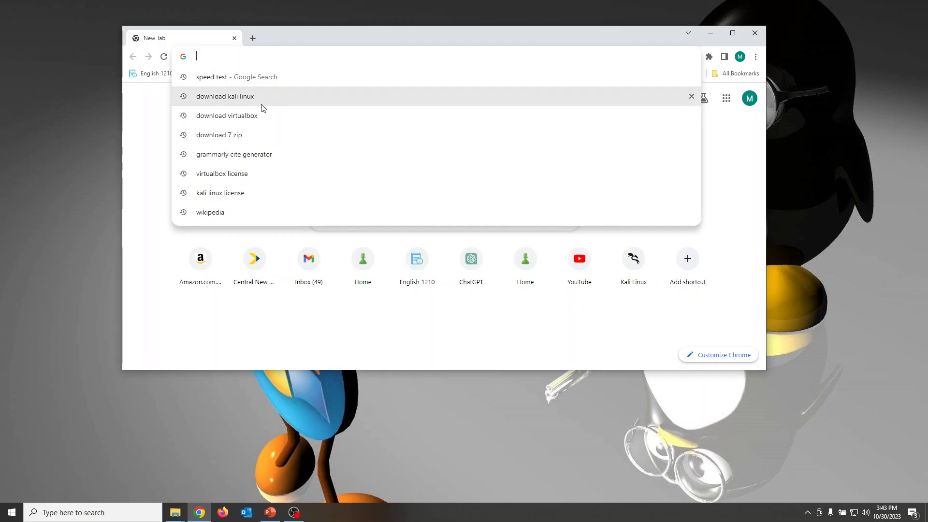
click(226, 137)
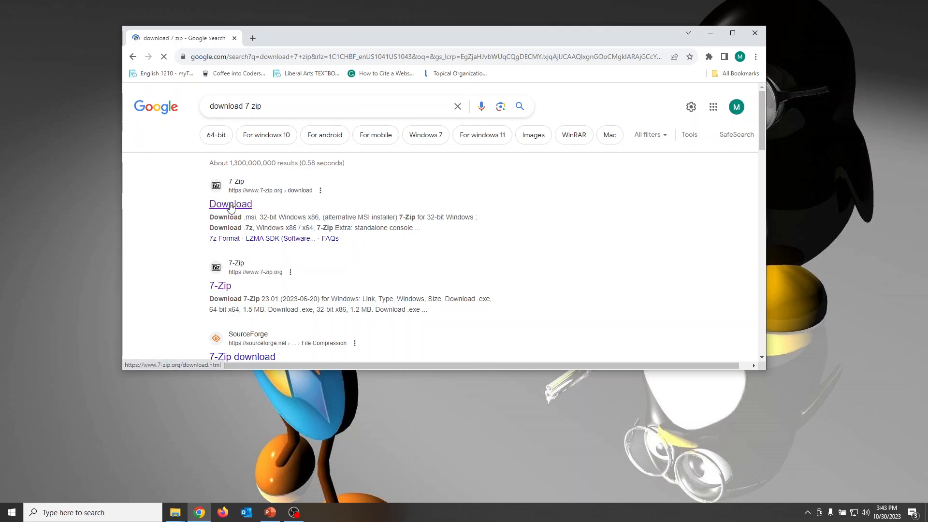
click(231, 205)
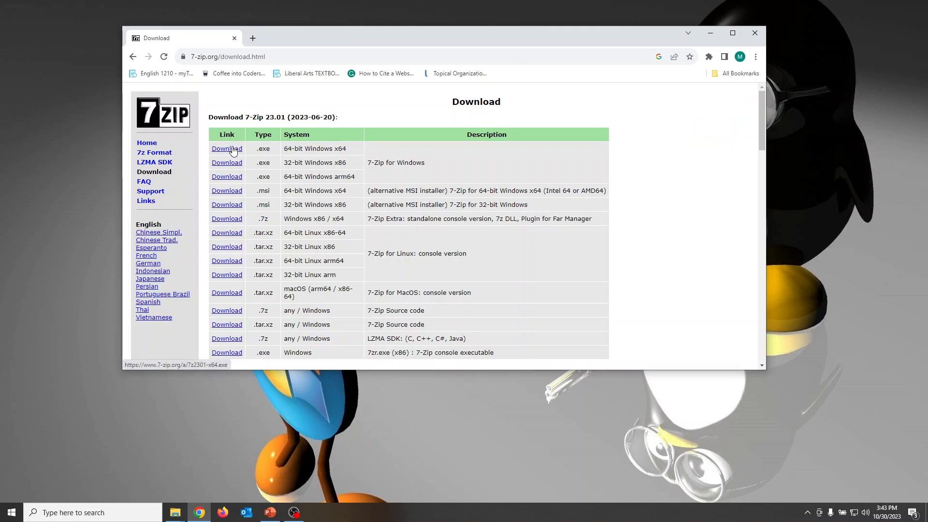
click(227, 151)
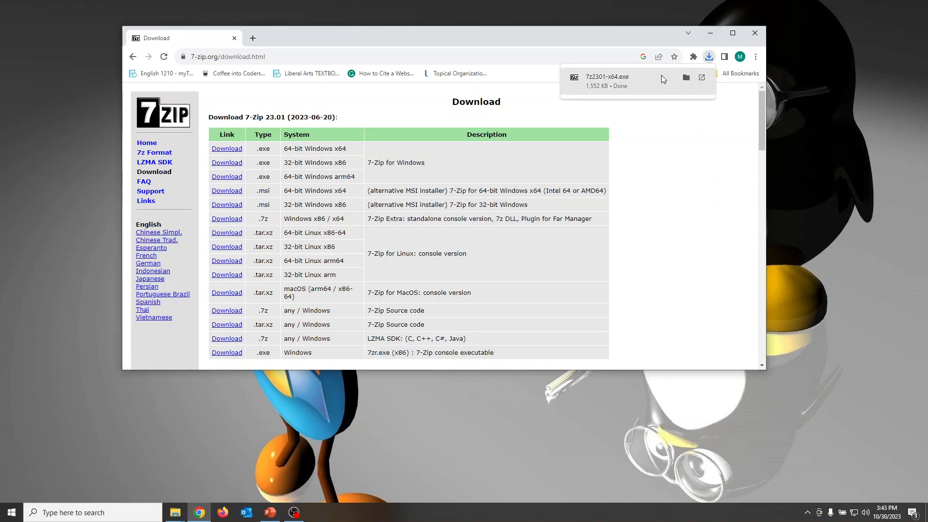
Run the downloaded 7z2301-x64.exe and install 7-Zip in C:\Program Files\7-Zip\, closing the setup when done
click(643, 80)
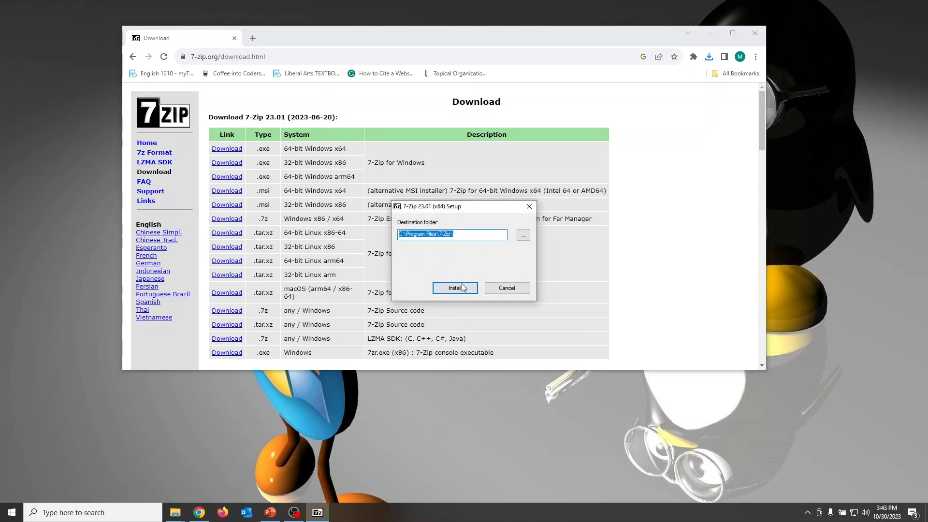
click(455, 288)
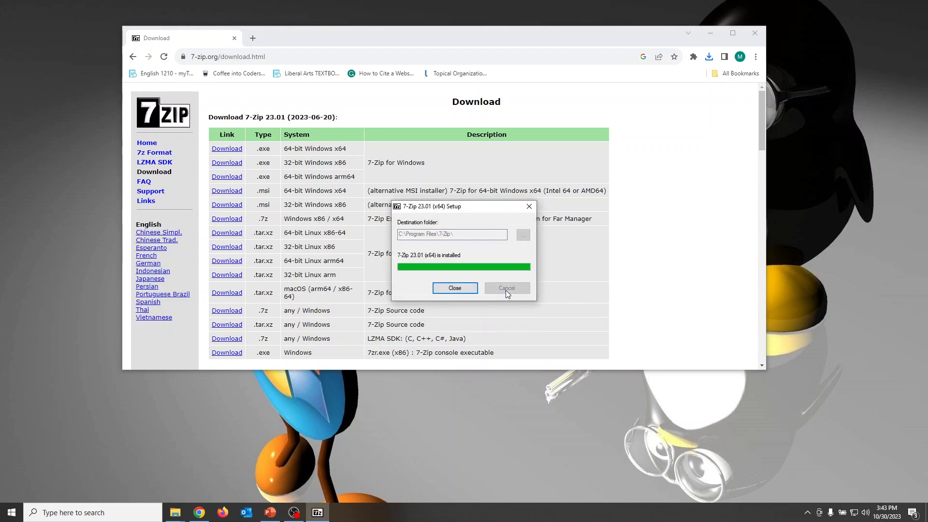
click(453, 288)
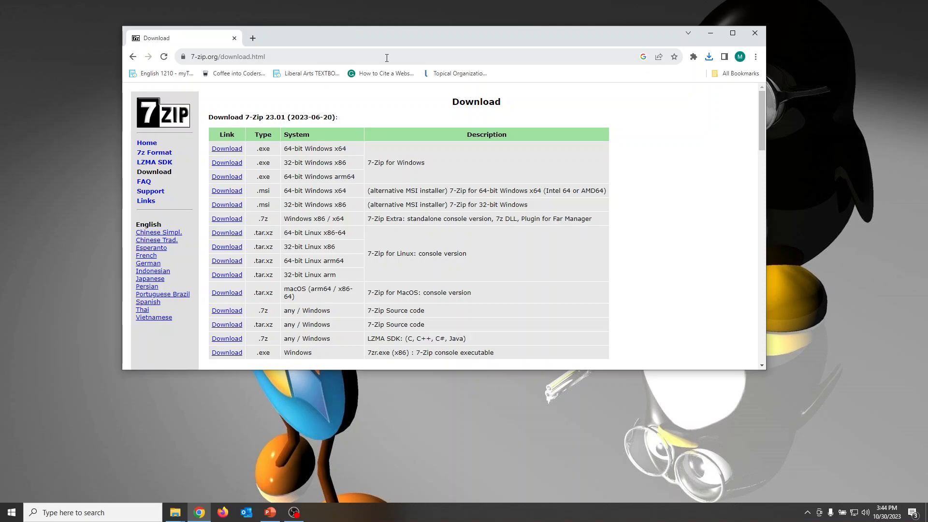
Search Google for "download kali linux" and open the official Get Kali page on kali.org
click(387, 58)
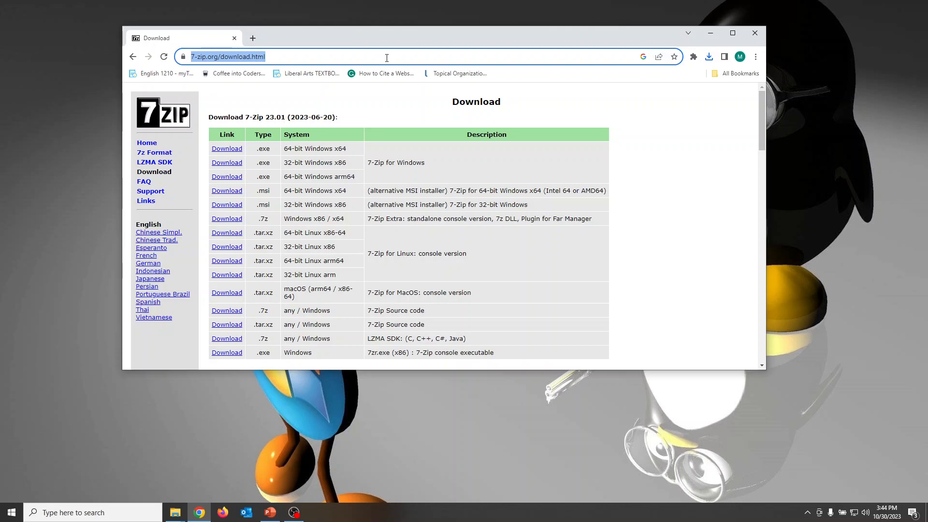
text(download 7 zip)
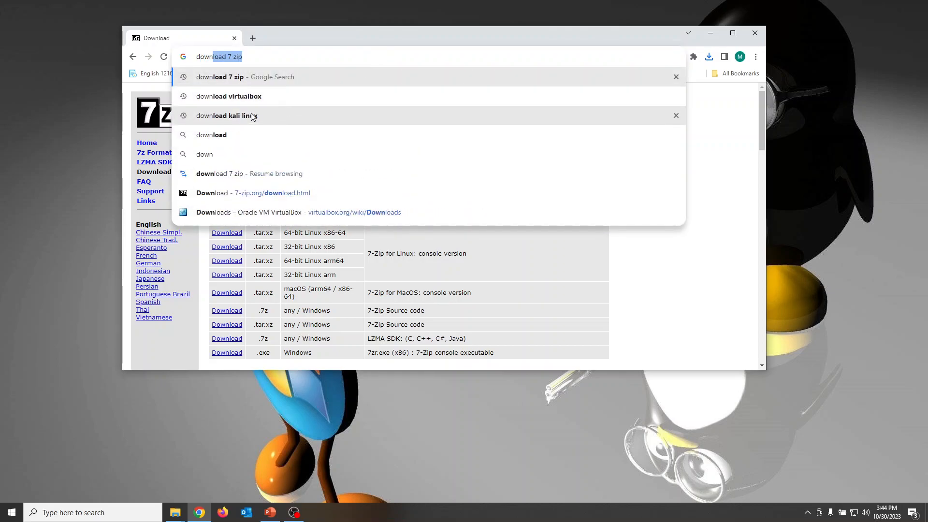
click(252, 114)
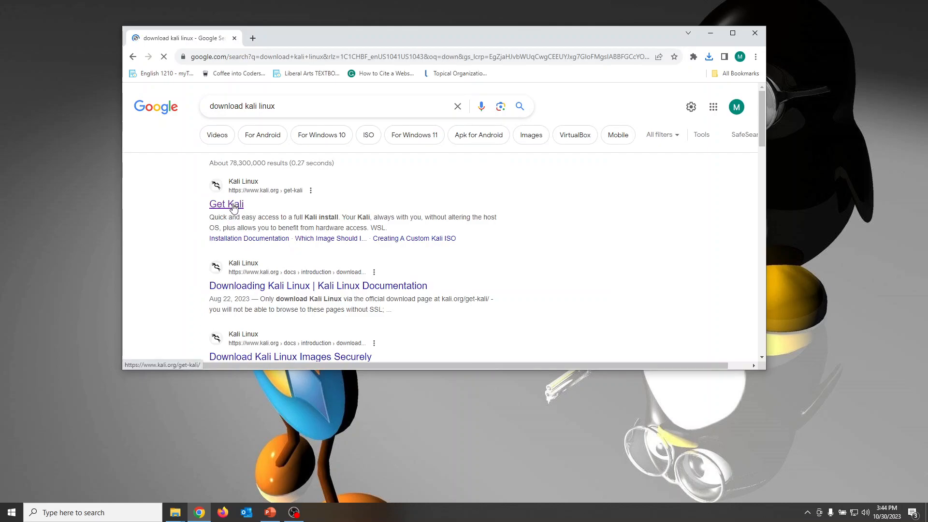
click(233, 208)
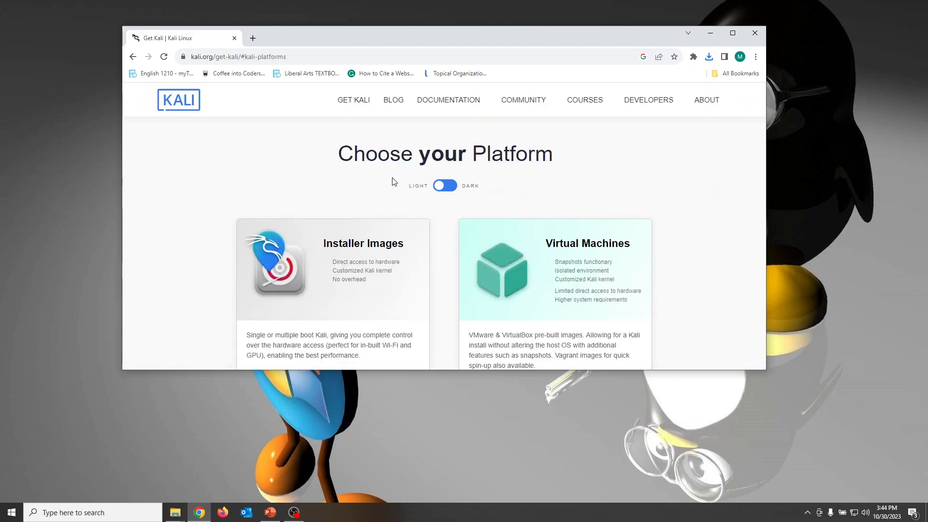
Download the recommended 64-bit VirtualBox image from Kali's pre-built virtual machines
scroll(531, 221, down, 2)
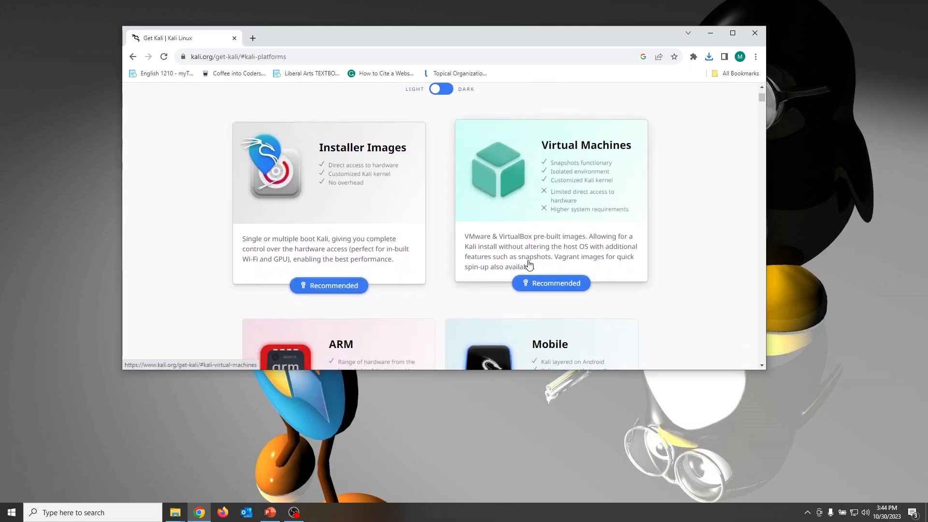
click(552, 284)
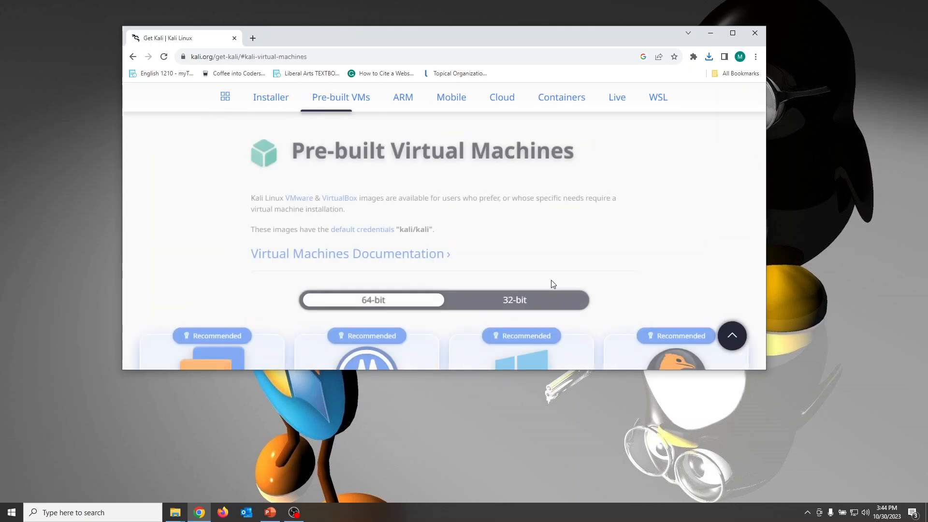
scroll(466, 241, down, 3)
scroll(466, 241, down, 1)
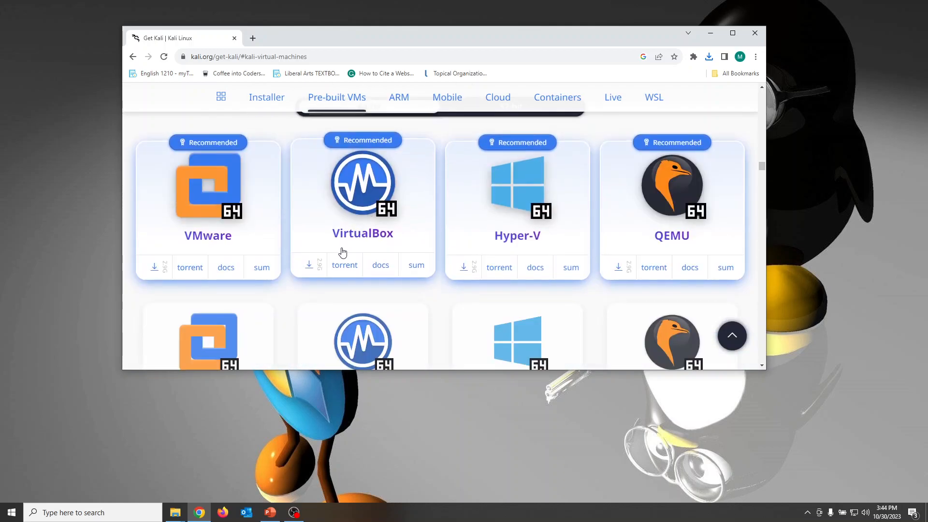
click(309, 268)
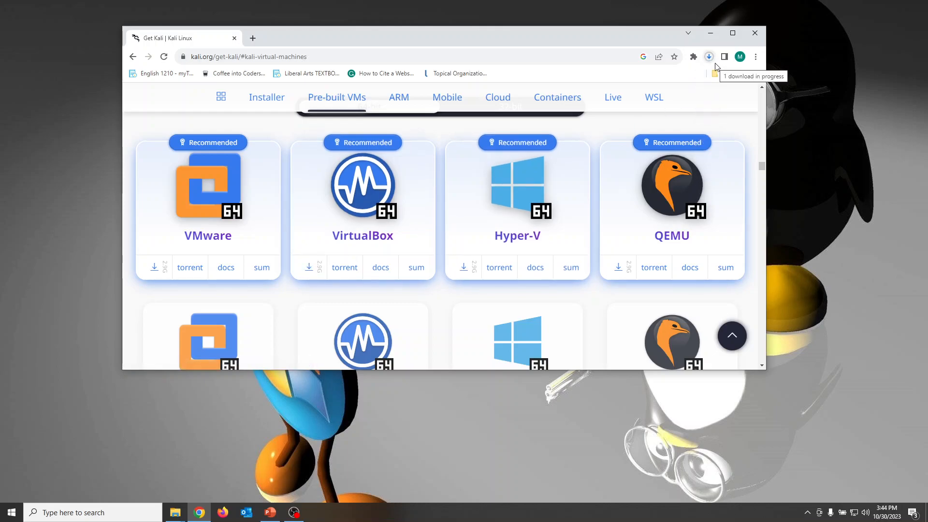
Search Google for "download virtualbox" and download the VirtualBox 7.0.12 package for Windows hosts from virtualbox.org
click(524, 58)
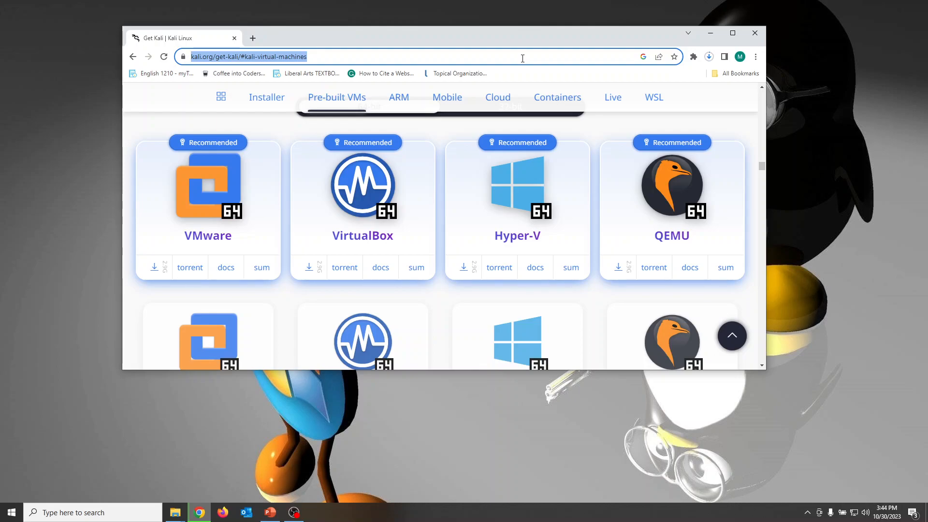
text(down)
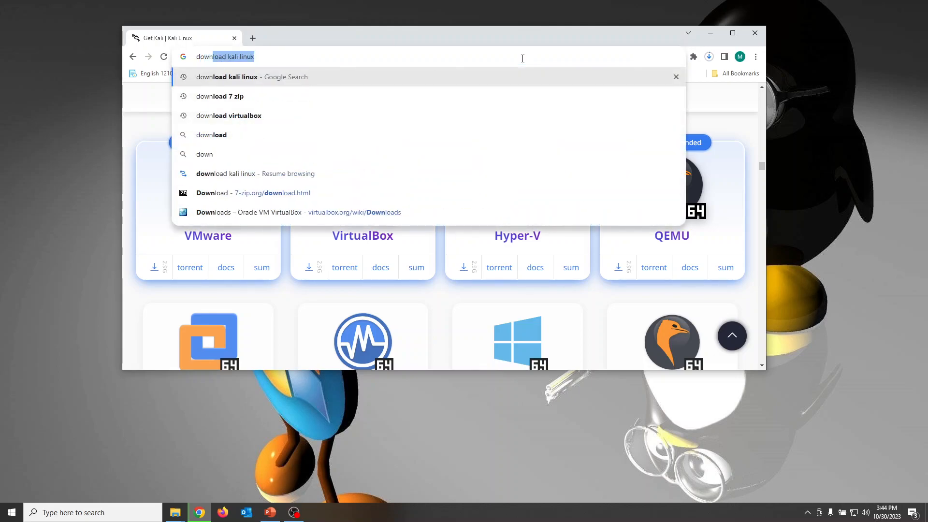
key(Down)
key(Down)
key(Return)
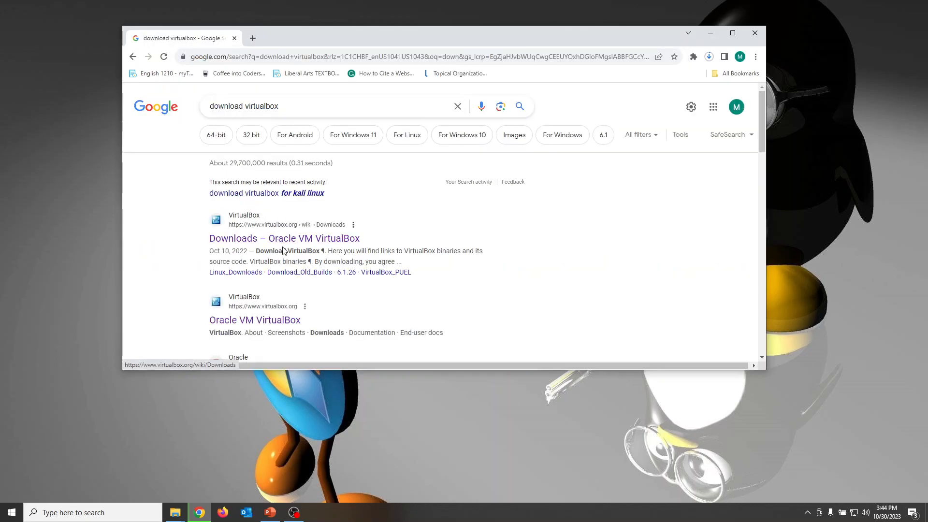
click(310, 241)
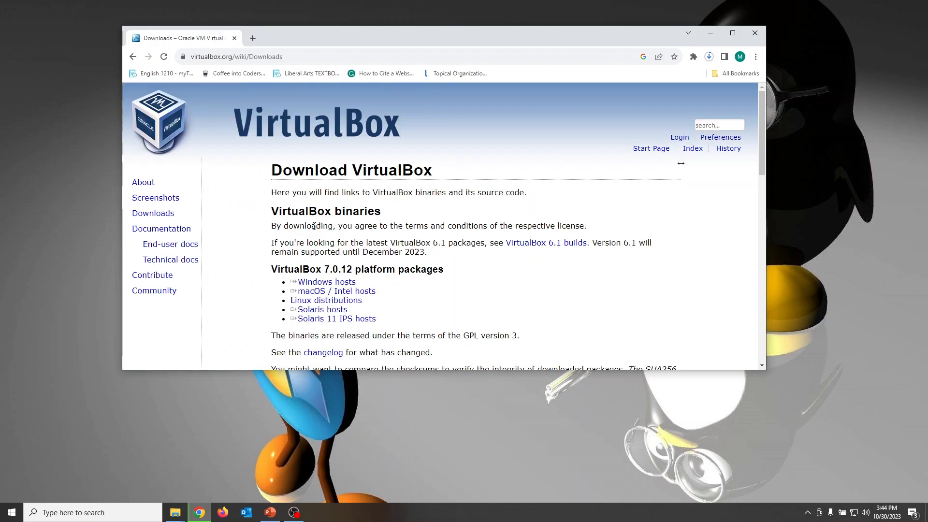
click(336, 283)
Locate the Oracle VM VirtualBox Extension Pack section on the VirtualBox downloads page and highlight its heading
scroll(582, 195, down, 2)
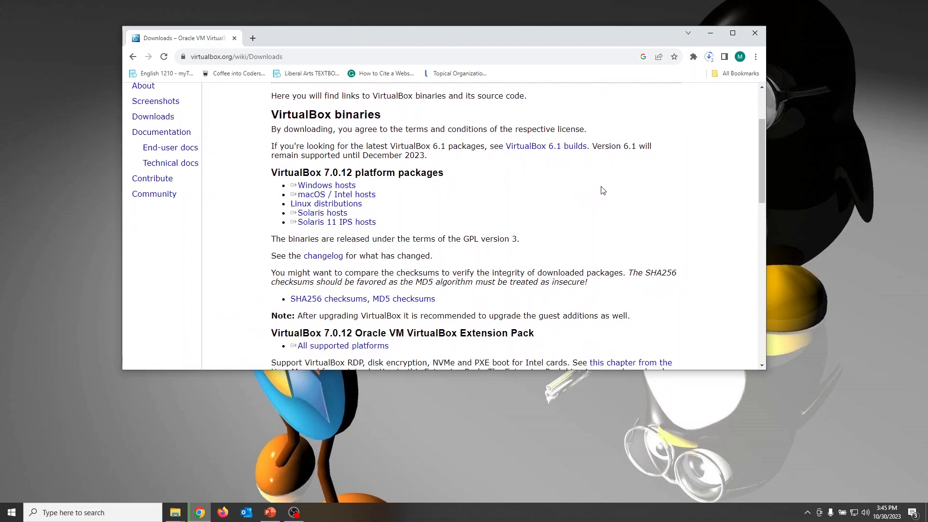
double_click(295, 331)
click(292, 331)
drag(376, 332, 534, 332)
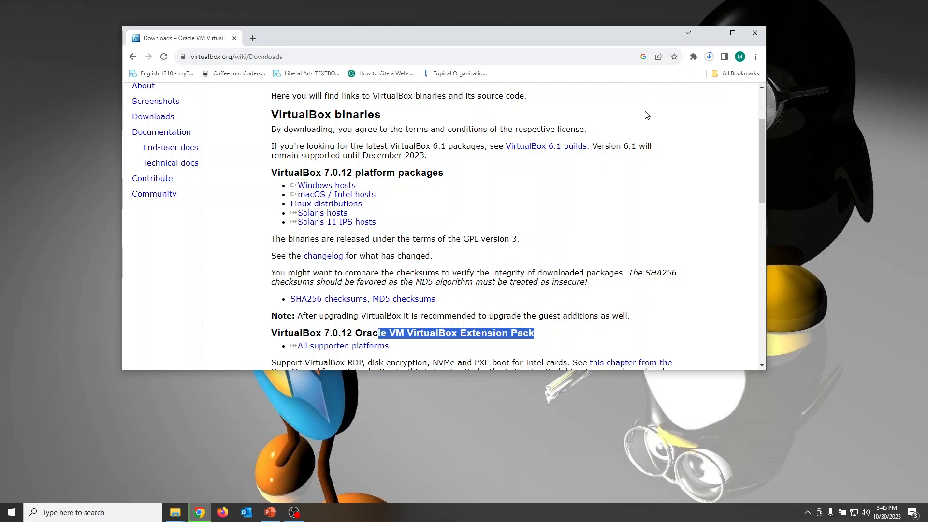
Install Oracle VM VirtualBox 7.0.12 from the downloaded installer with the default options, starting VirtualBox after installation
click(709, 57)
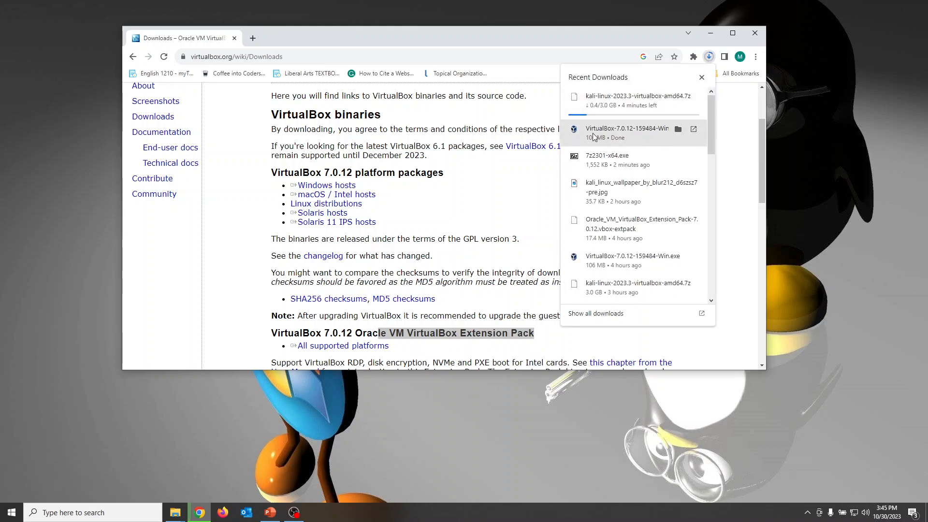
click(627, 136)
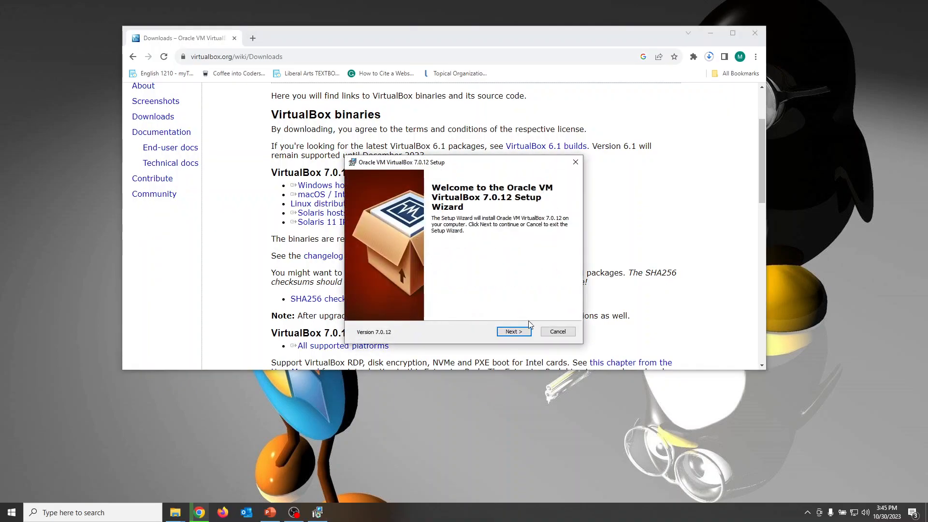
click(513, 334)
click(514, 333)
click(513, 333)
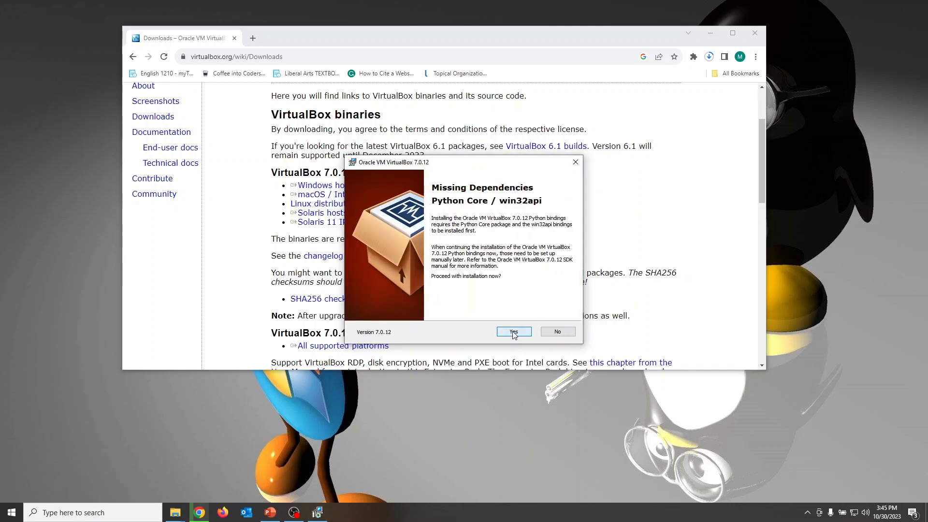
click(513, 333)
click(514, 333)
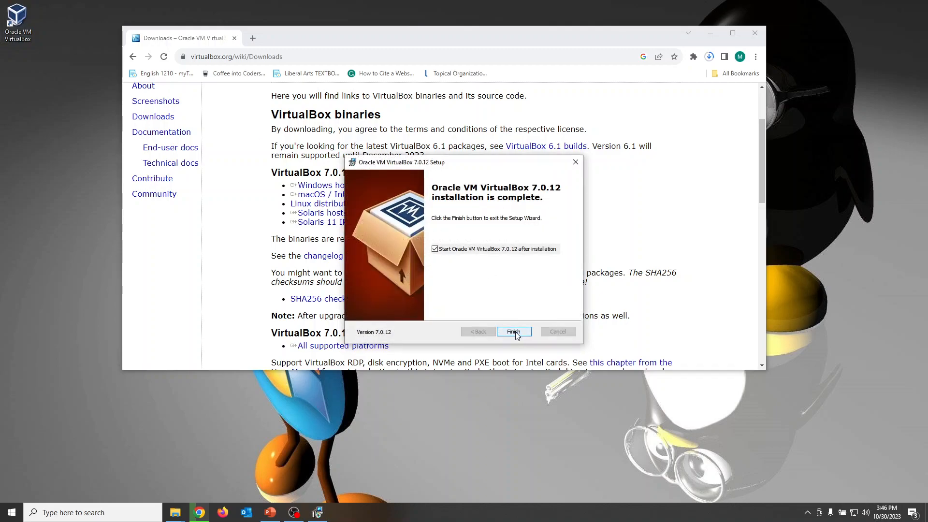
click(515, 332)
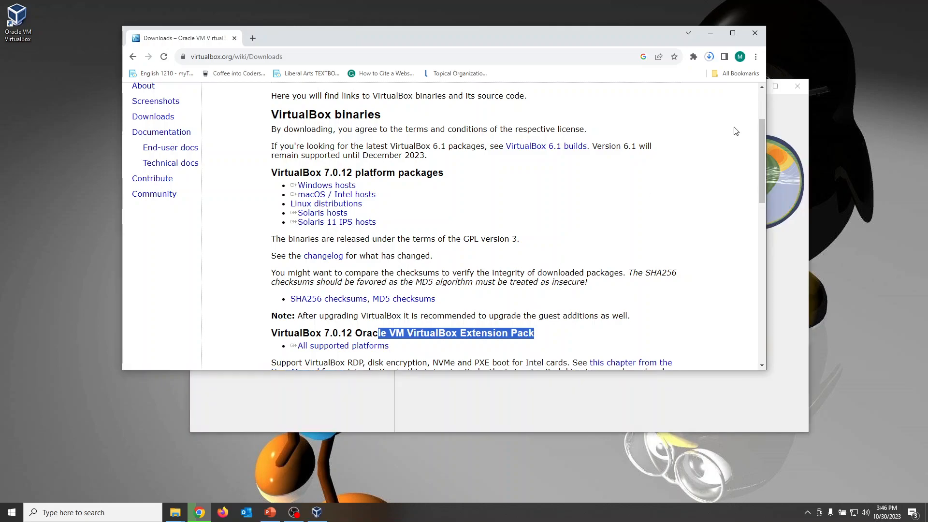
Bring the VirtualBox Manager forward, return to the browser and download the VirtualBox 7.0.12 Extension Pack for all supported platforms
click(785, 121)
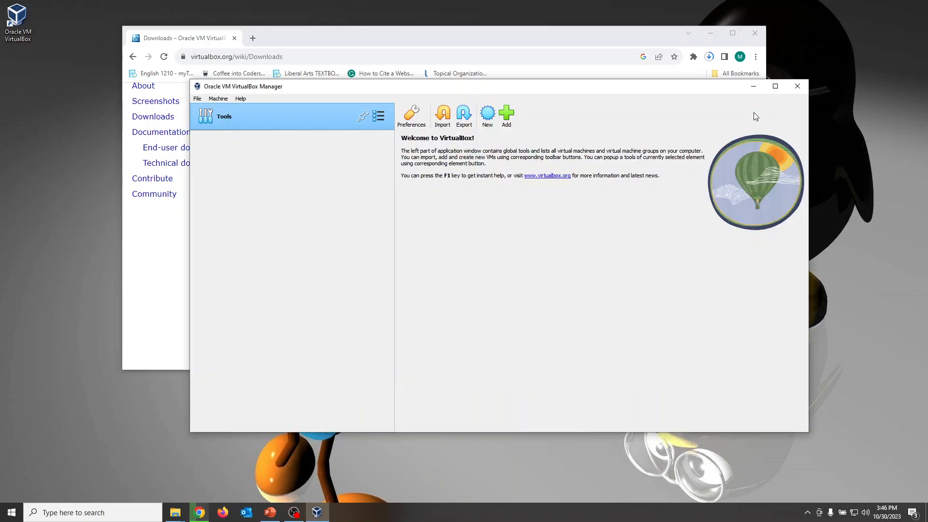
click(572, 42)
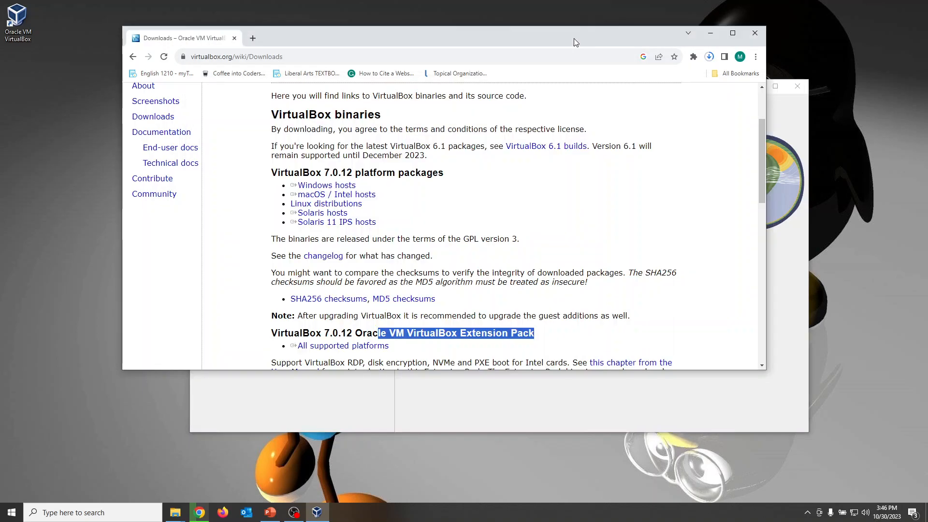
click(331, 350)
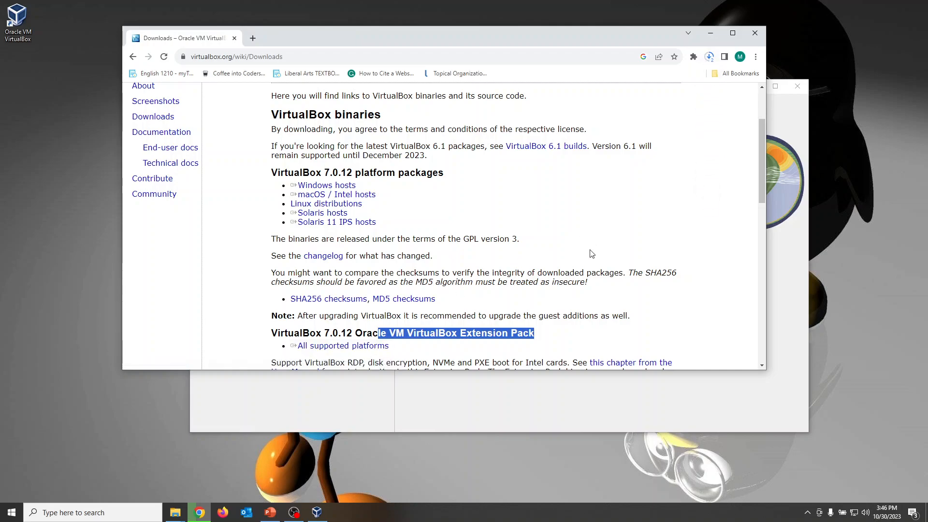
Install the downloaded Oracle VM VirtualBox Extension Pack 7.0.12 in VirtualBox and agree to its license
click(709, 57)
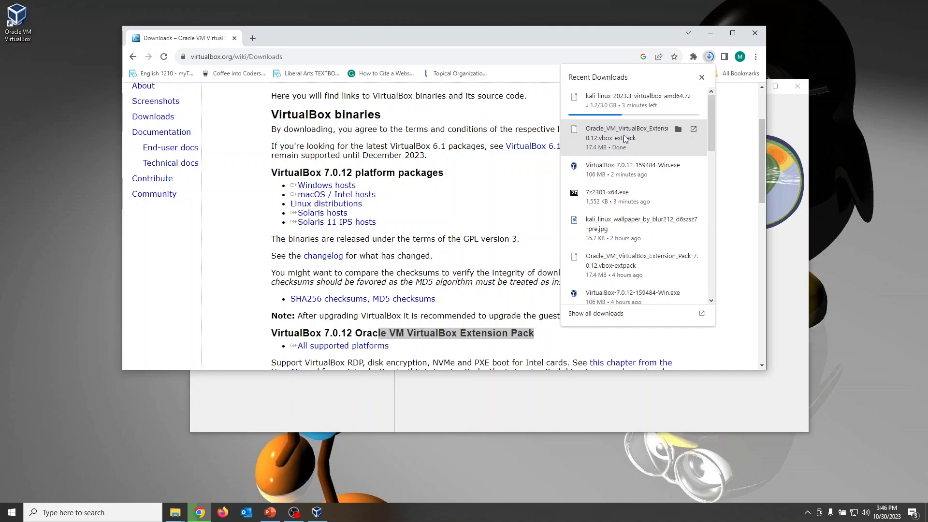
click(622, 134)
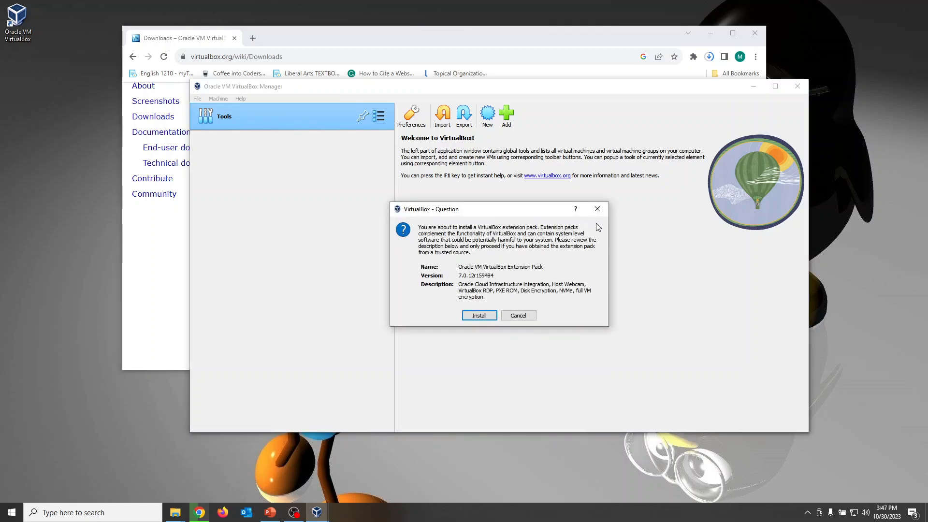
click(482, 315)
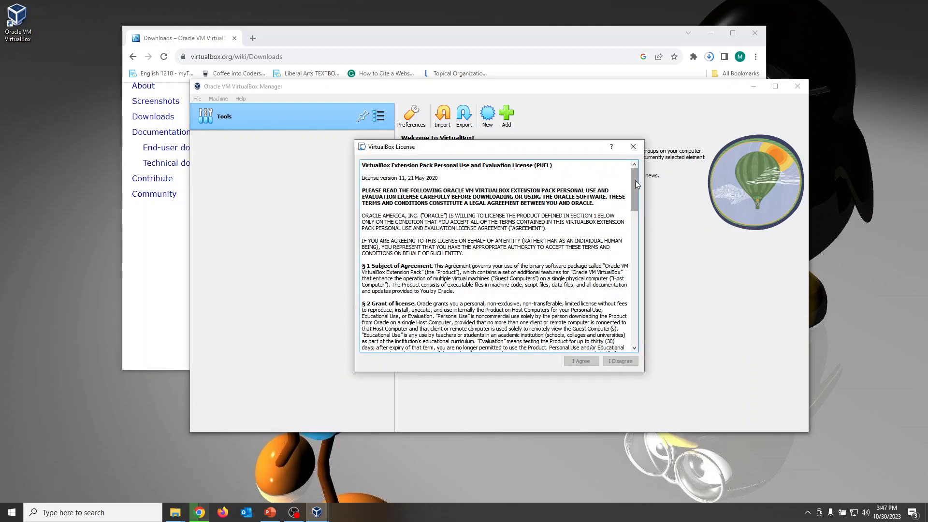
drag(635, 181, 636, 330)
click(580, 363)
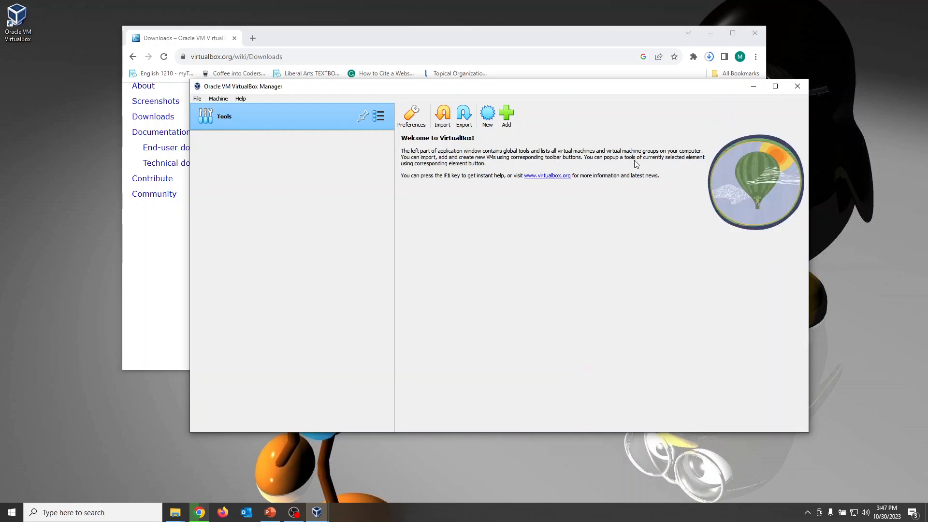
Return to the browser, check the Kali image's download progress and show the finished kali-linux-2023.3-virtualbox-amd64.7z in its folder
click(711, 57)
click(709, 57)
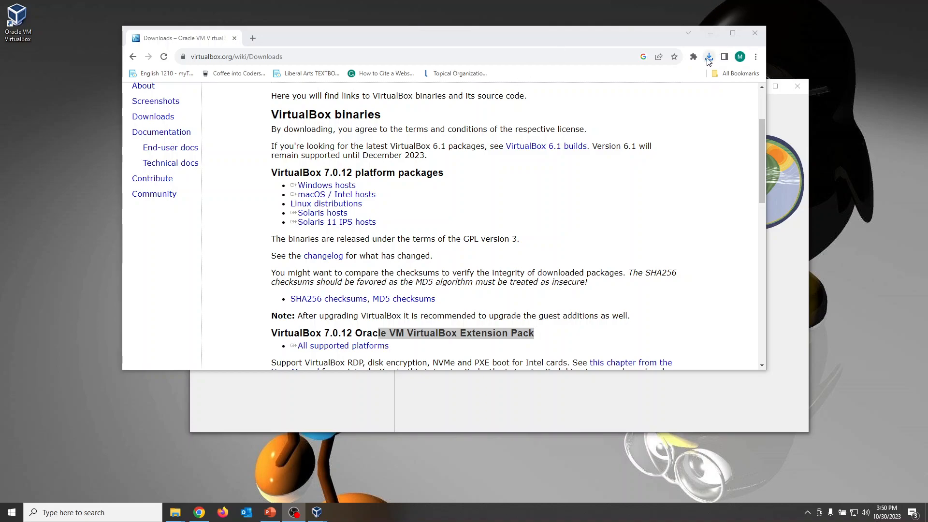
click(708, 58)
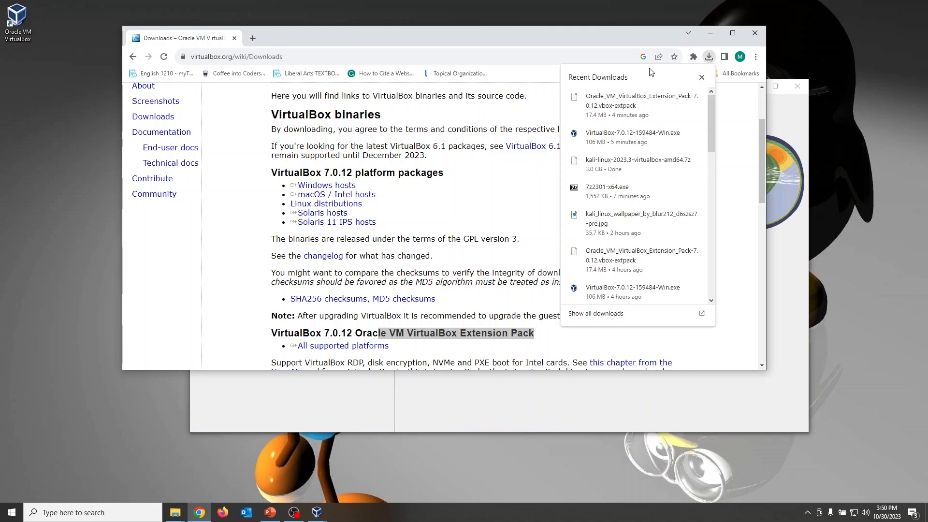
mouse_move(598, 168)
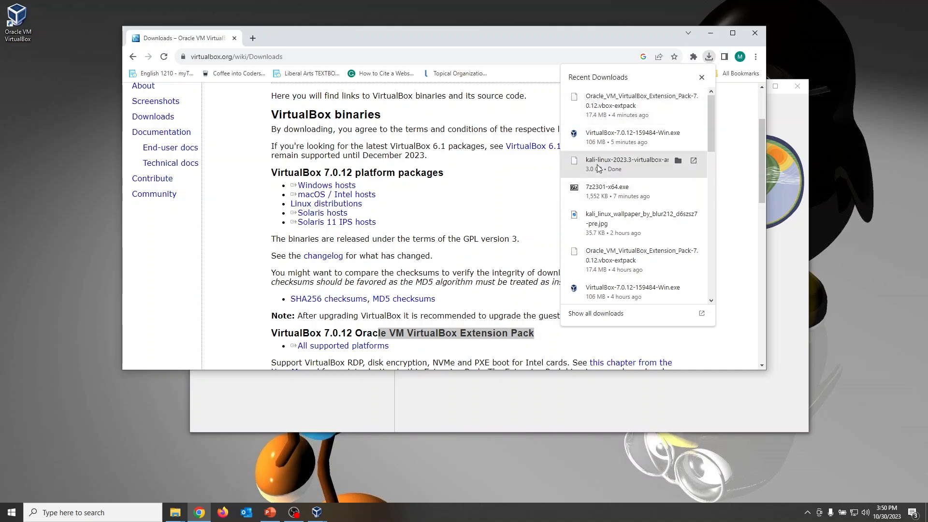
click(678, 161)
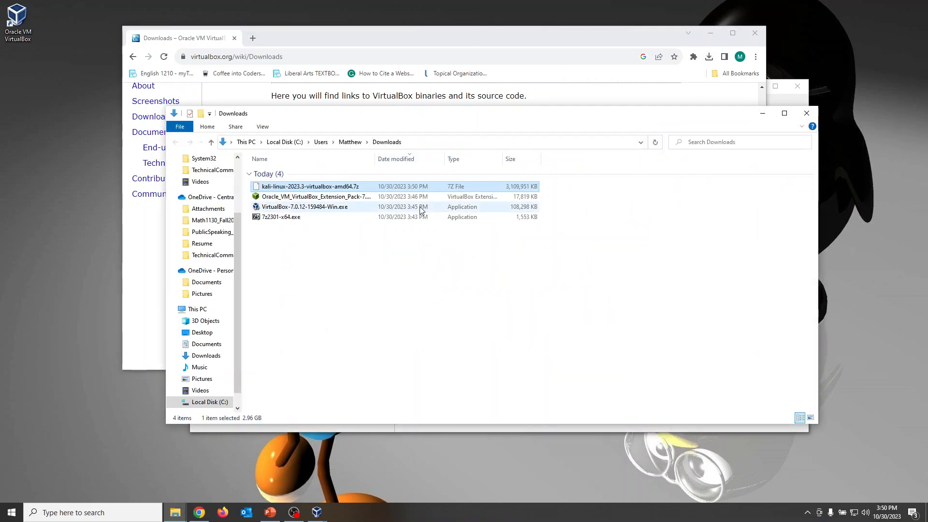
Extract kali-linux-2023.3-virtualbox-amd64.7z with 7-Zip into a folder of the same name in Downloads
double_click(339, 186)
right_click(339, 187)
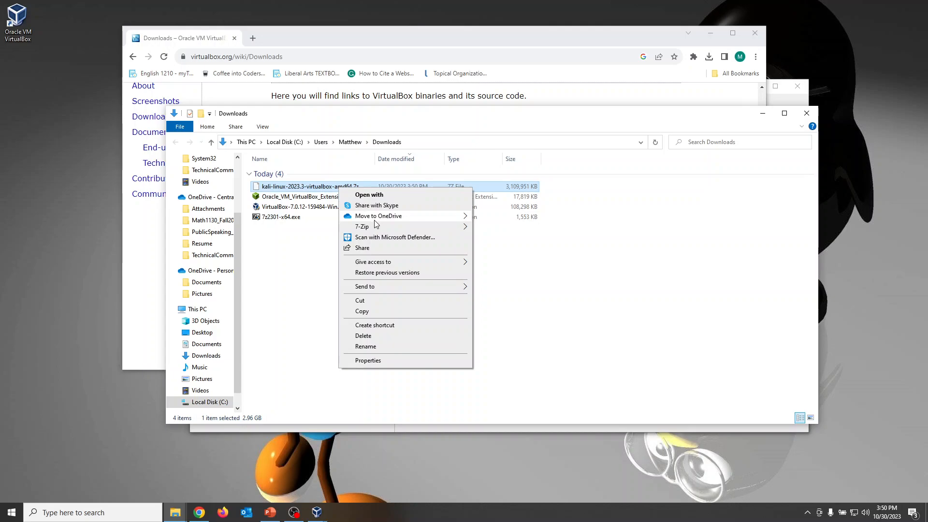
mouse_move(433, 227)
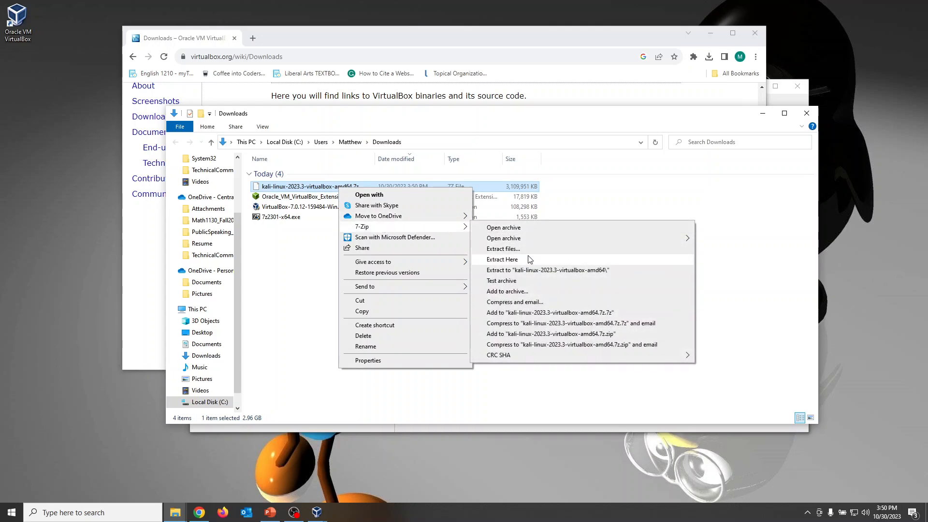
click(599, 274)
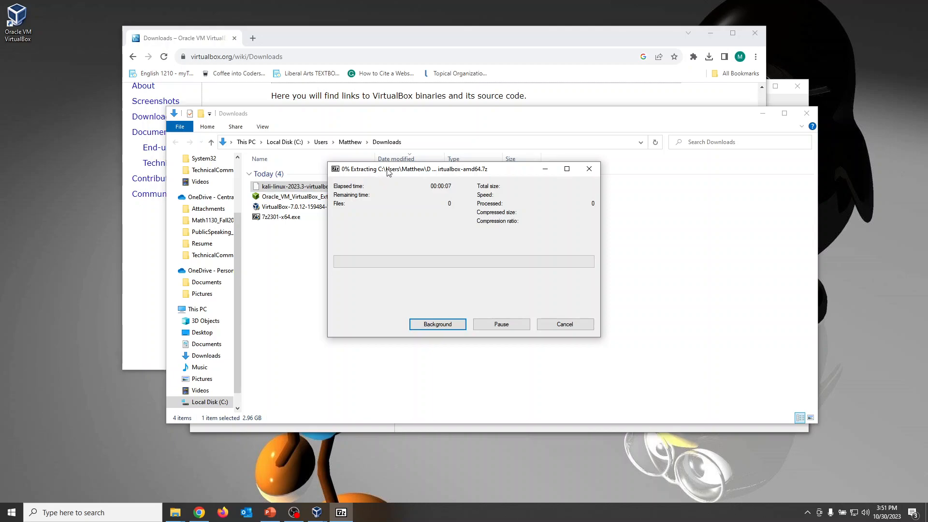
drag(388, 172, 399, 167)
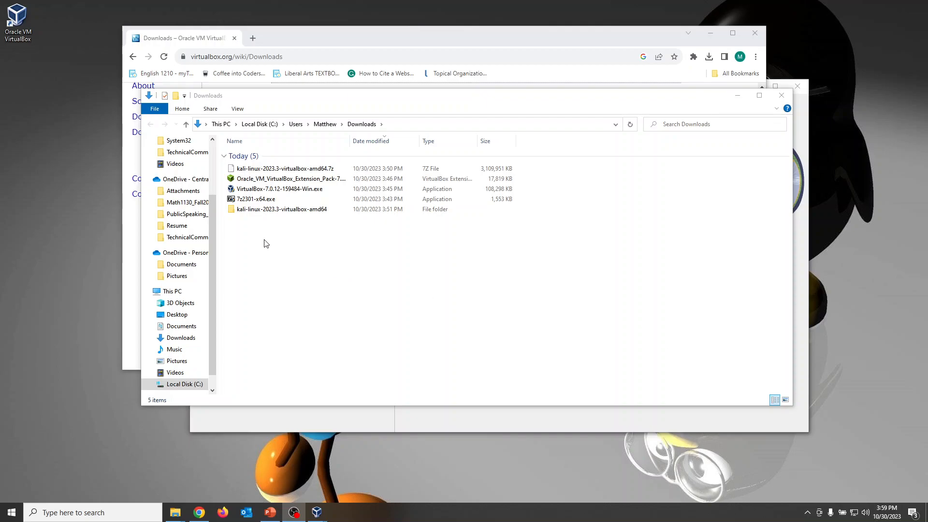
Look inside the extracted kali-linux-2023.3-virtualbox-amd64 folder, and close the file window and the browser
double_click(300, 213)
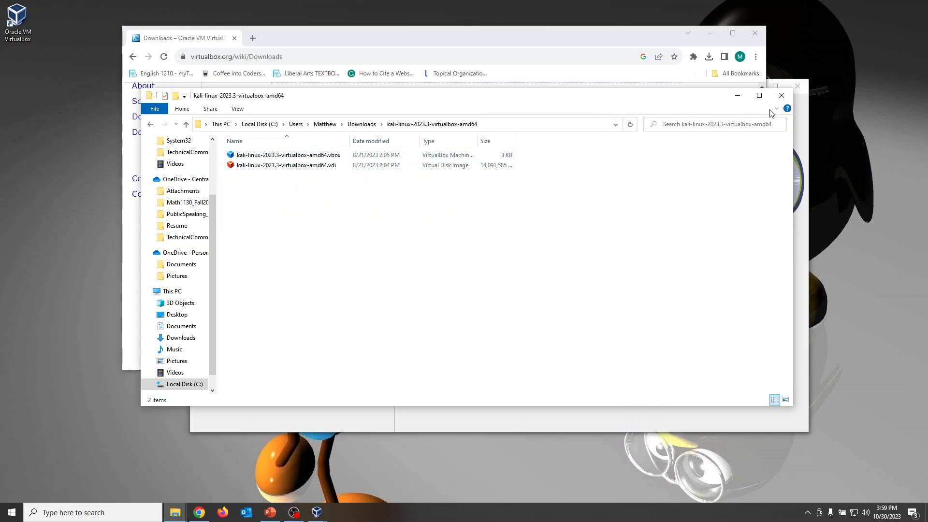
click(782, 95)
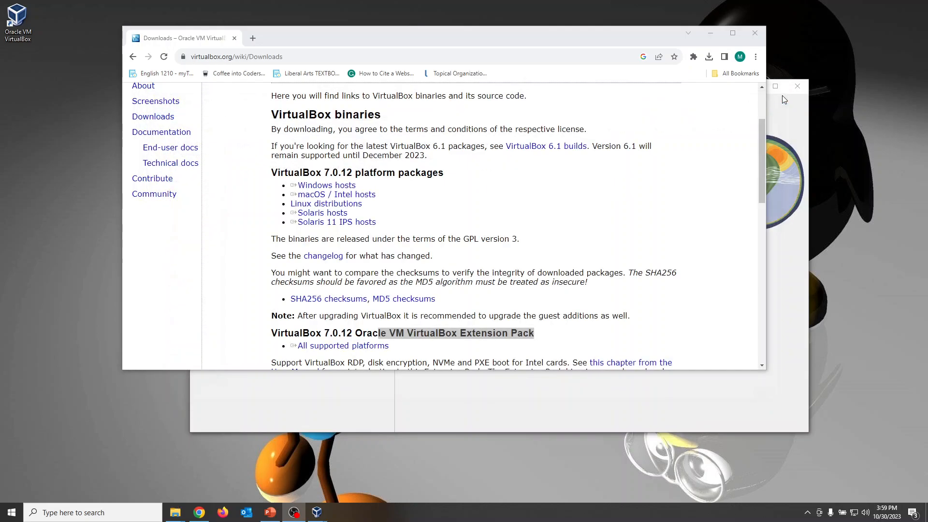
click(755, 33)
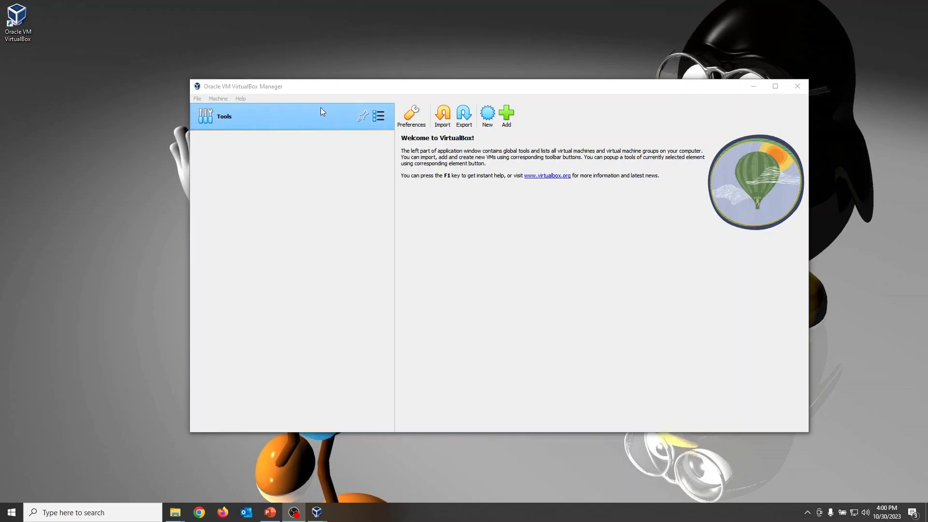
Add the virtual machine file kali-linux-2023.3-virtualbox-amd64.vbox from the extracted folder in Downloads to VirtualBox
click(507, 115)
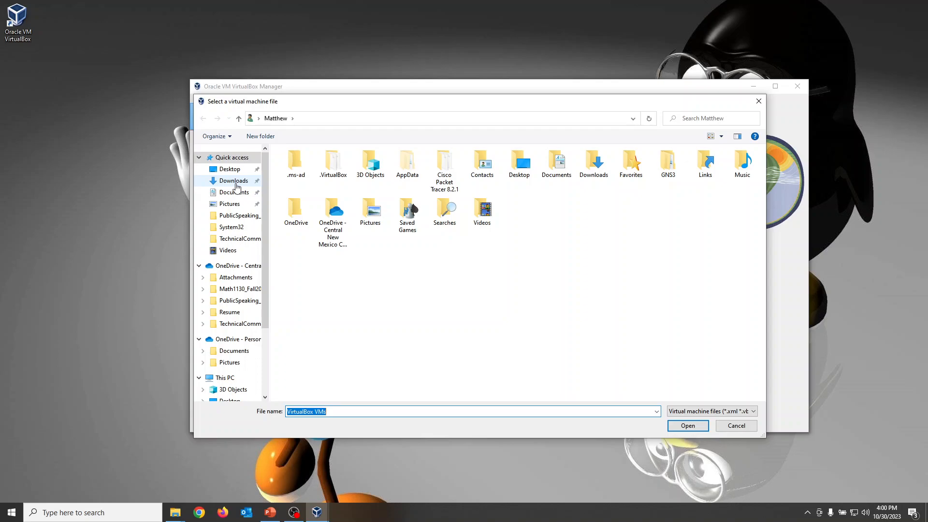
click(236, 186)
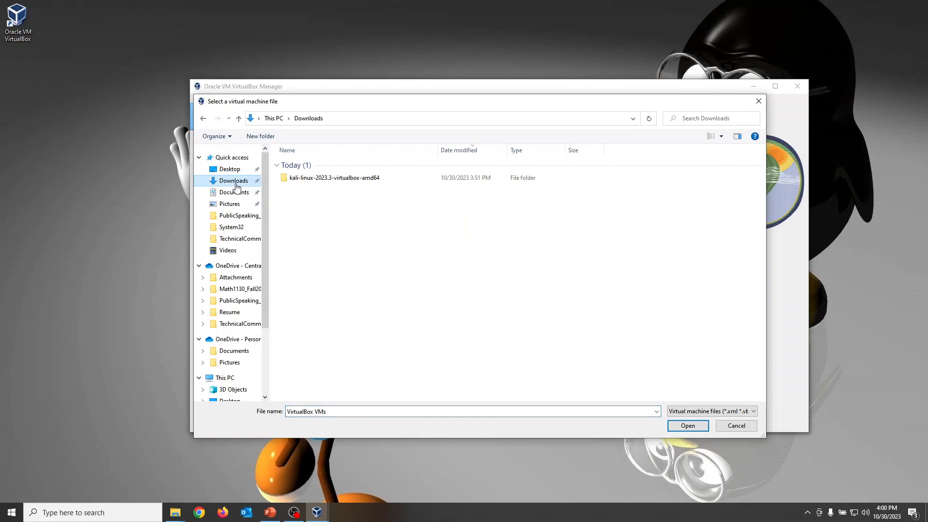
double_click(340, 179)
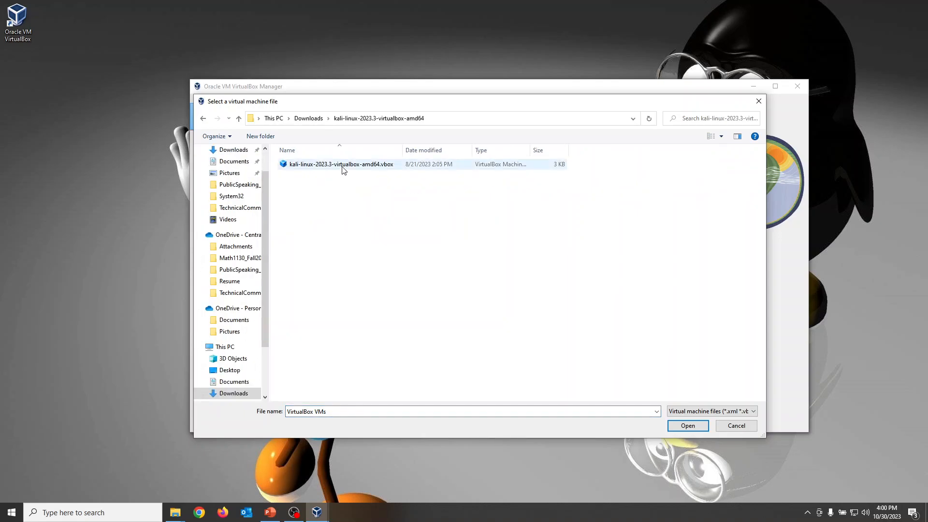
double_click(342, 165)
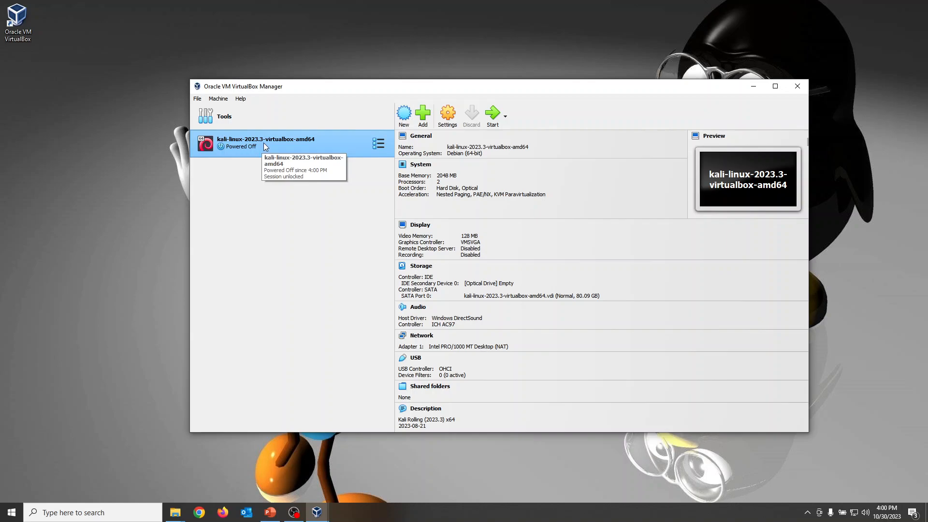
Review the Kali virtual machine's System settings for base memory and boot order, and close its settings
right_click(264, 143)
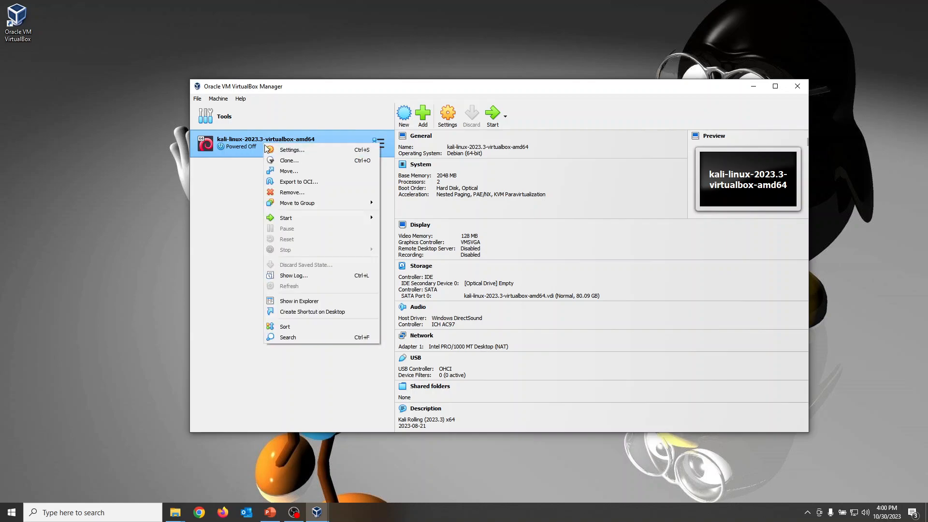
click(307, 152)
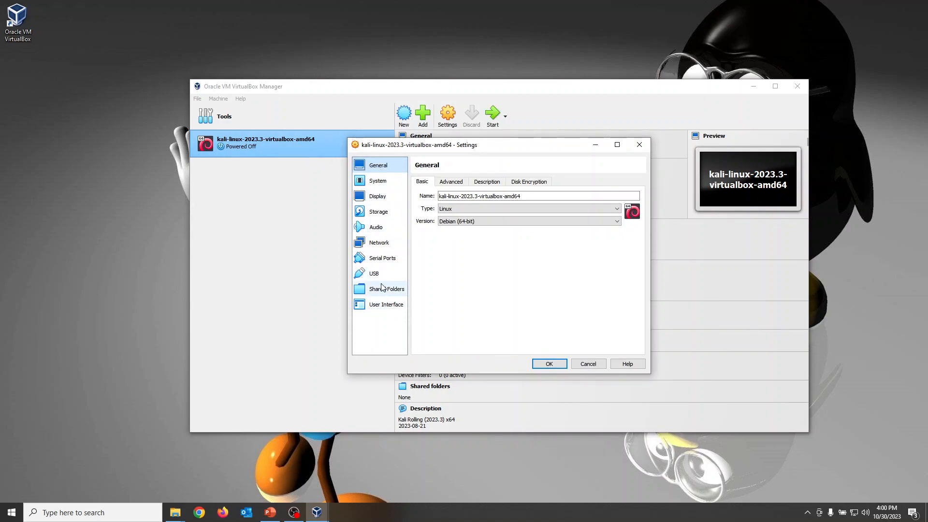
click(382, 182)
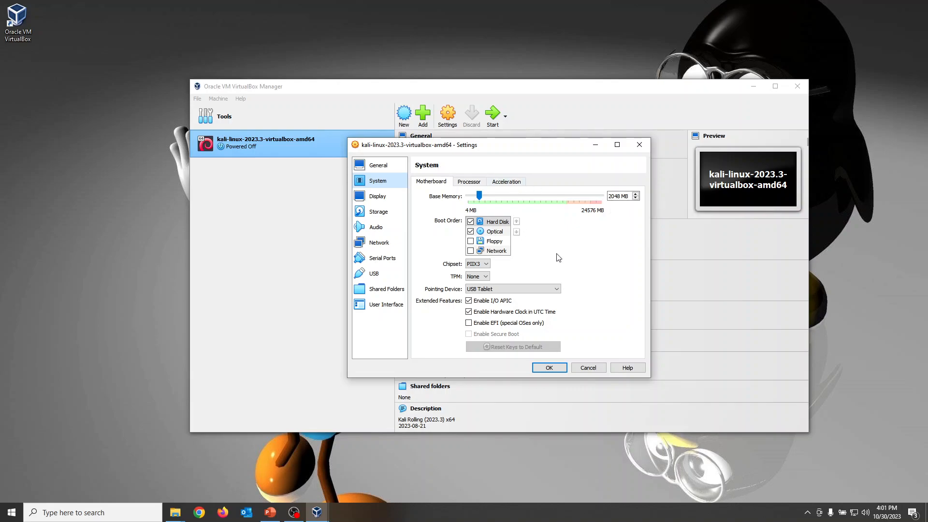
click(549, 368)
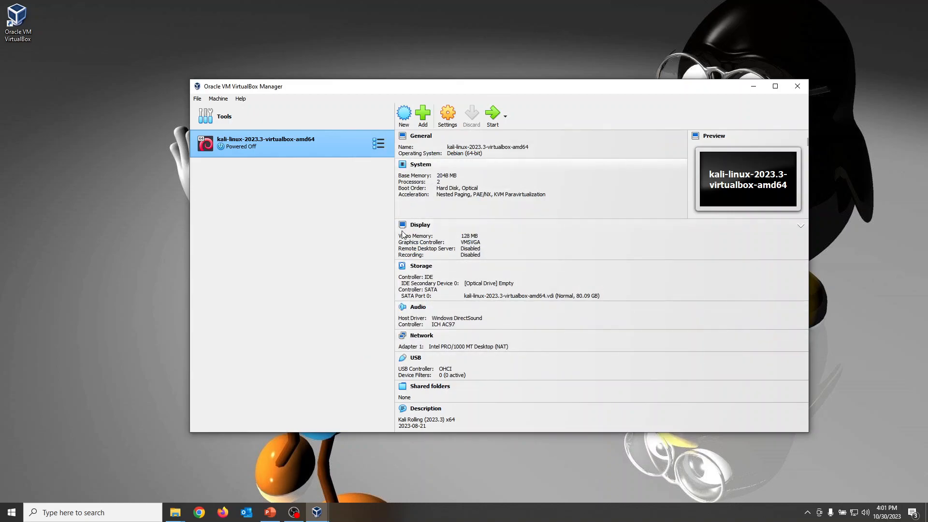
Start the Kali virtual machine and reposition its window on the desktop
click(493, 115)
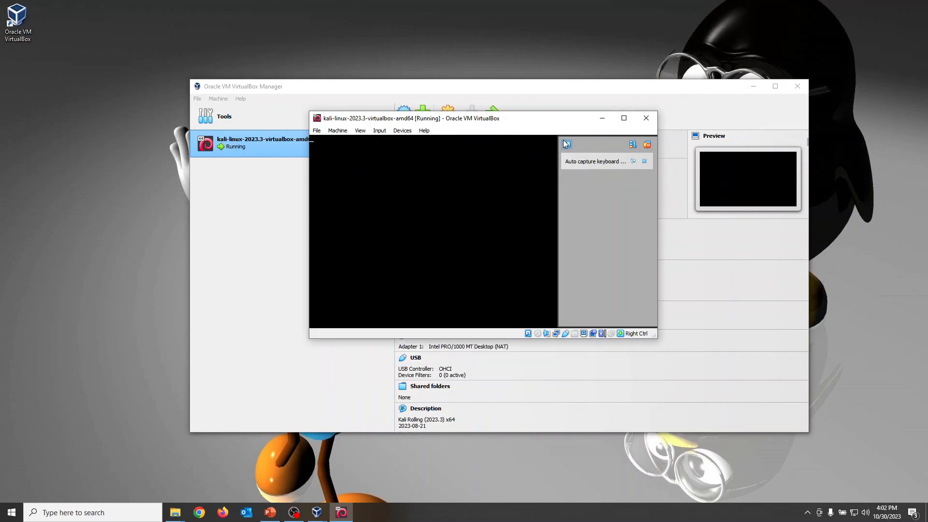
click(566, 144)
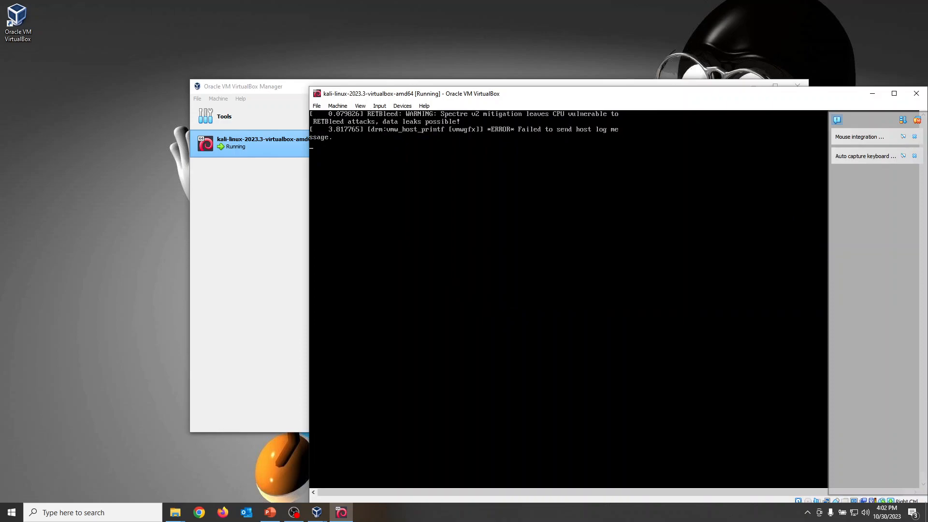
drag(733, 95, 630, 55)
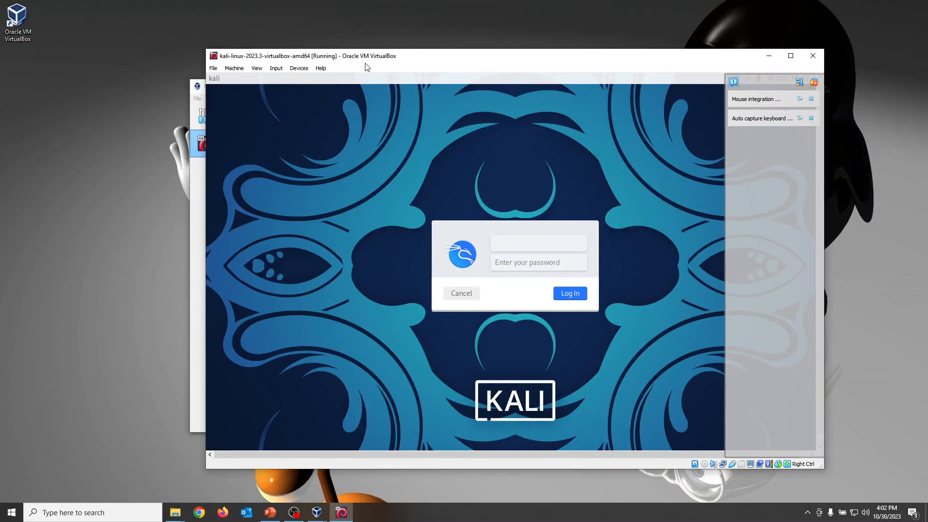
drag(371, 58, 352, 44)
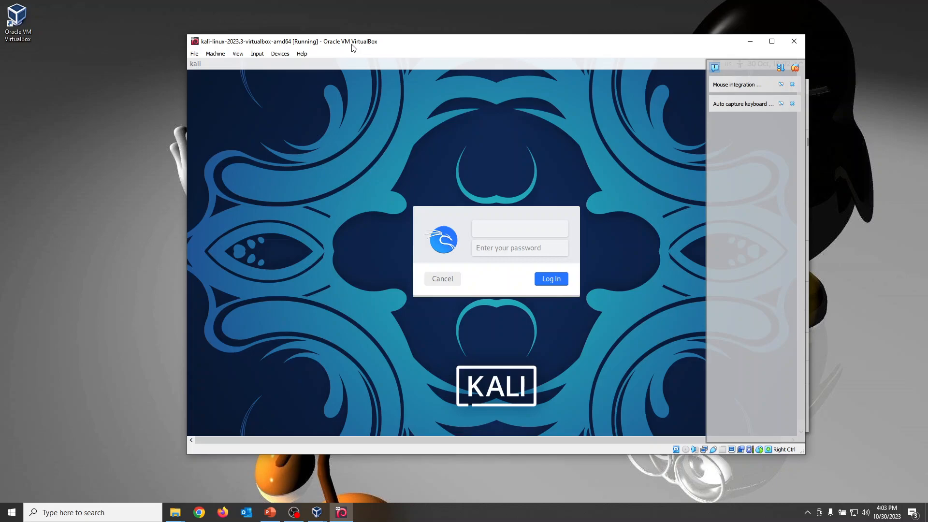
Switch the Kali virtual machine to full-screen mode, suppress that information message in future and collapse the notification overlay
key(Control_R+f)
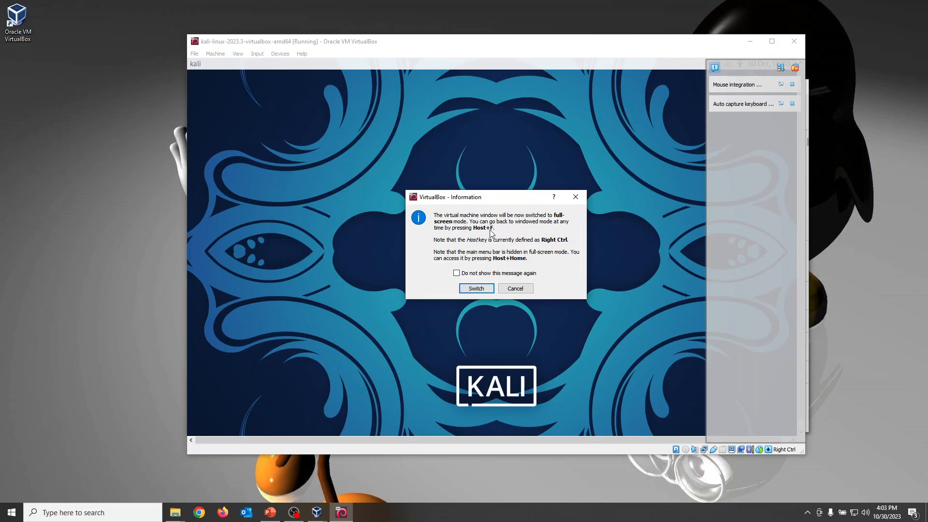
click(494, 274)
click(479, 290)
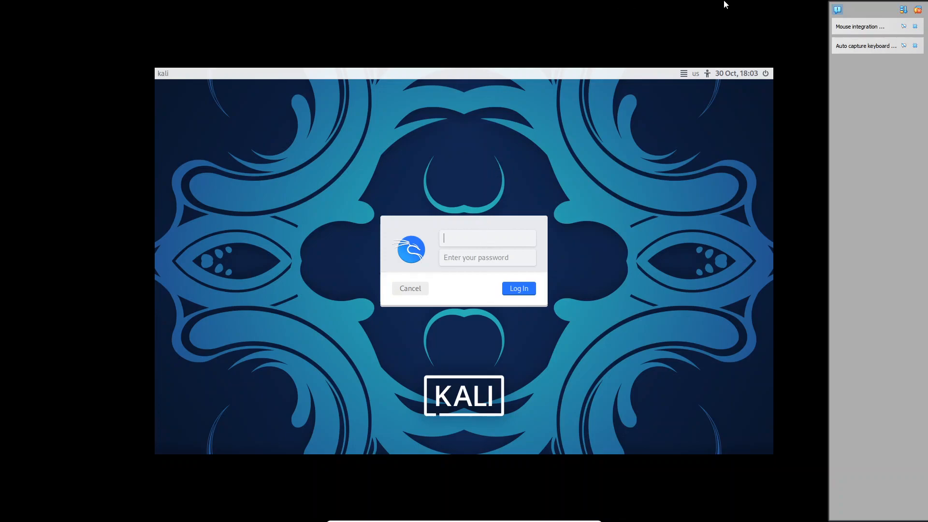
click(836, 10)
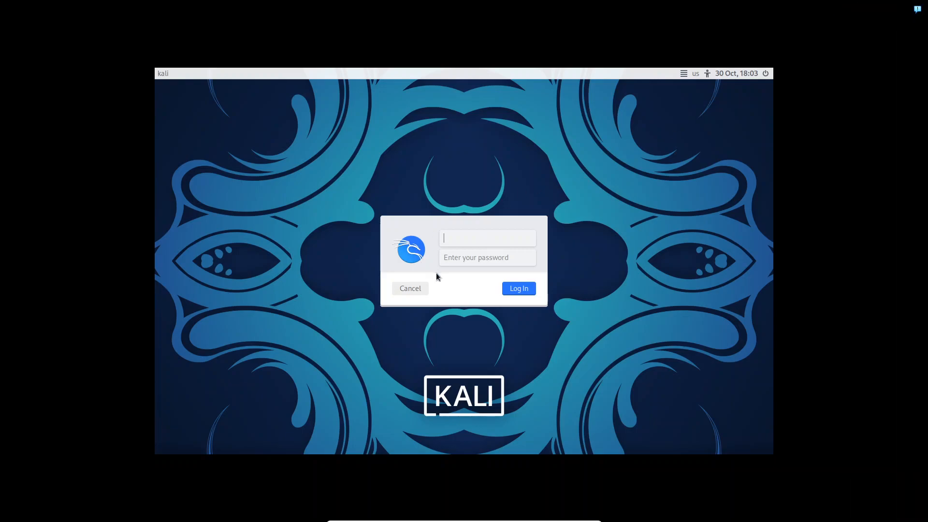
Log in to Kali Linux with the username kali and the account password
text(kali)
key(Tab)
text(kali)
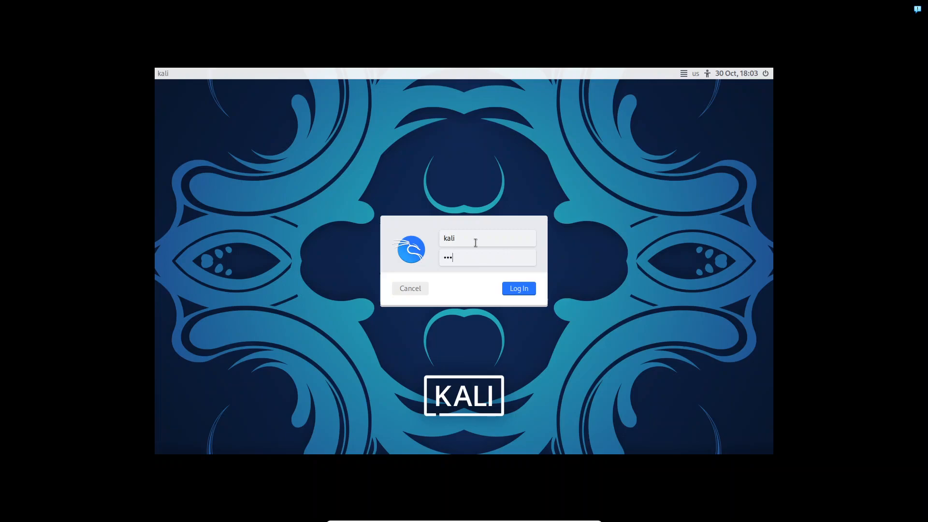
key(Return)
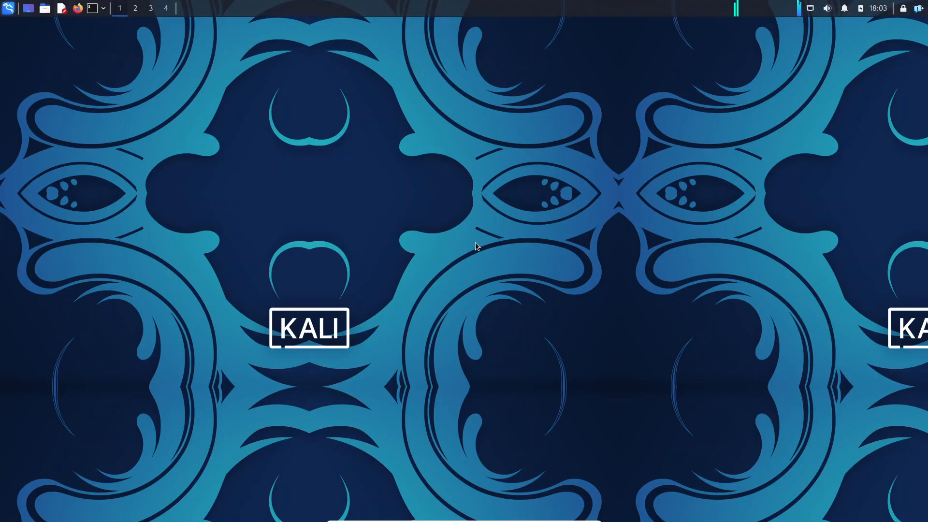
Switch the virtual machine to windowed mode and back to full screen, and open a Terminal Emulator window in Kali
key(ctrl+f)
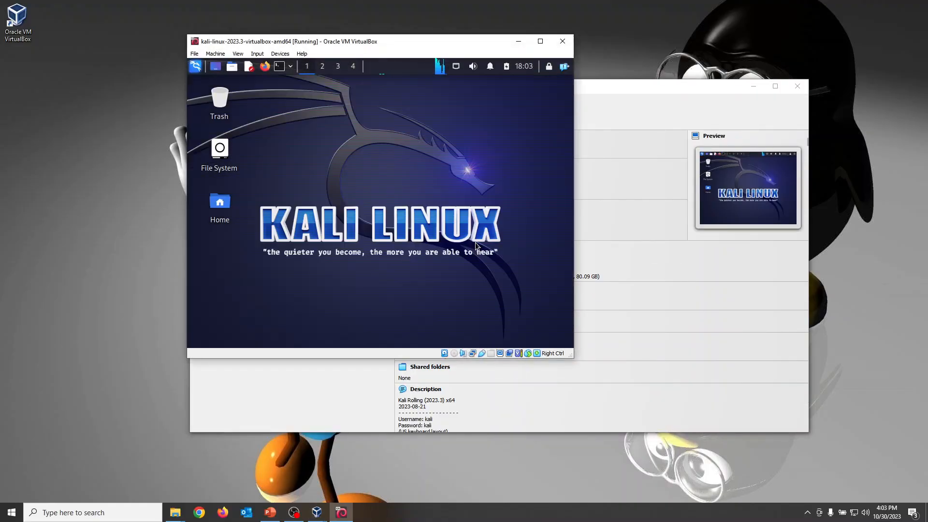
key(ctrl+f)
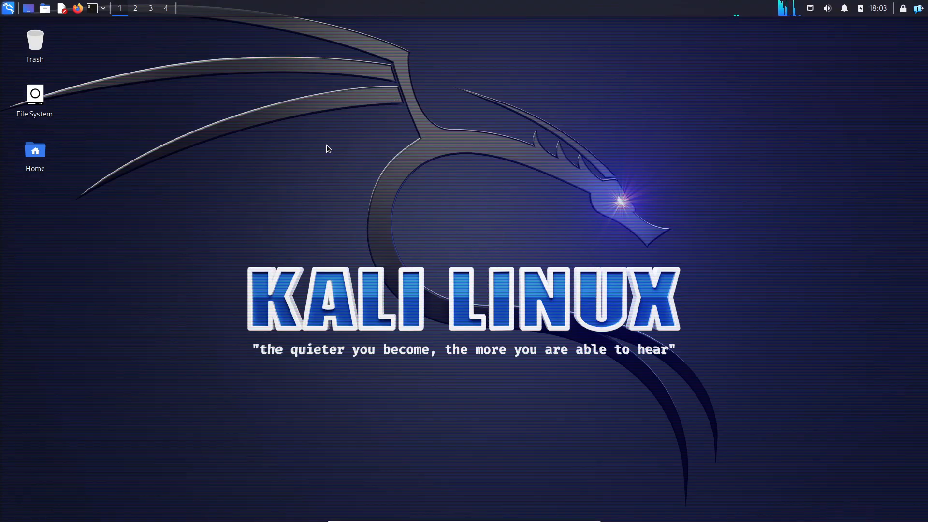
click(91, 8)
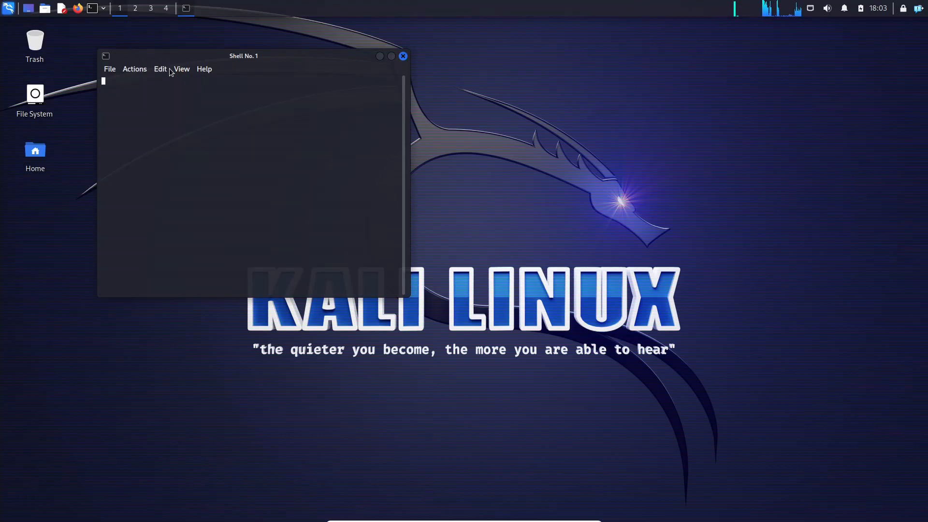
Change the kali account's password with the passwd command, entering the current password and the new password twice
text(passwd)
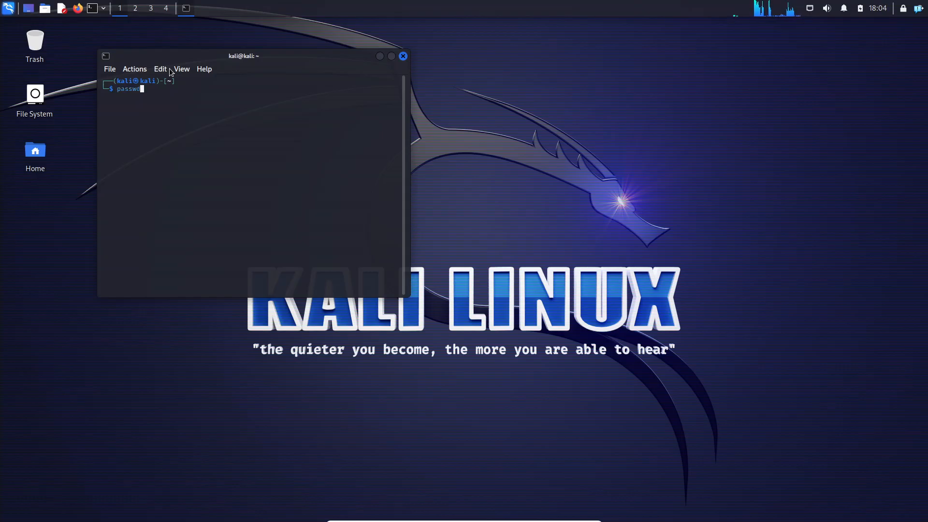
key(Return)
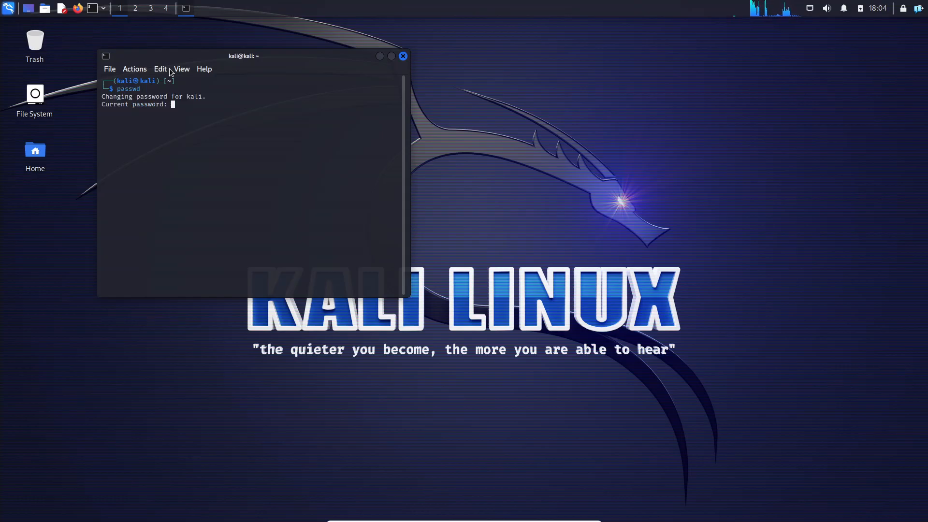
key(Return)
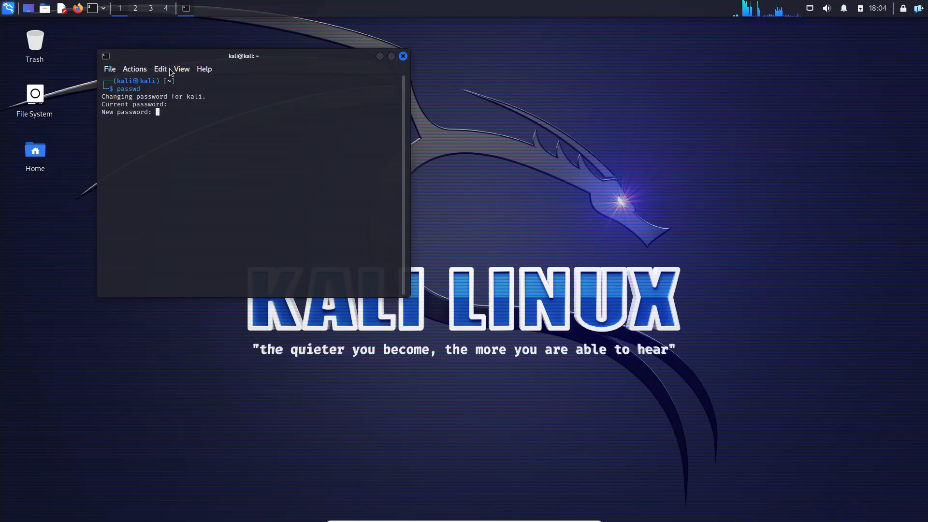
key(Return)
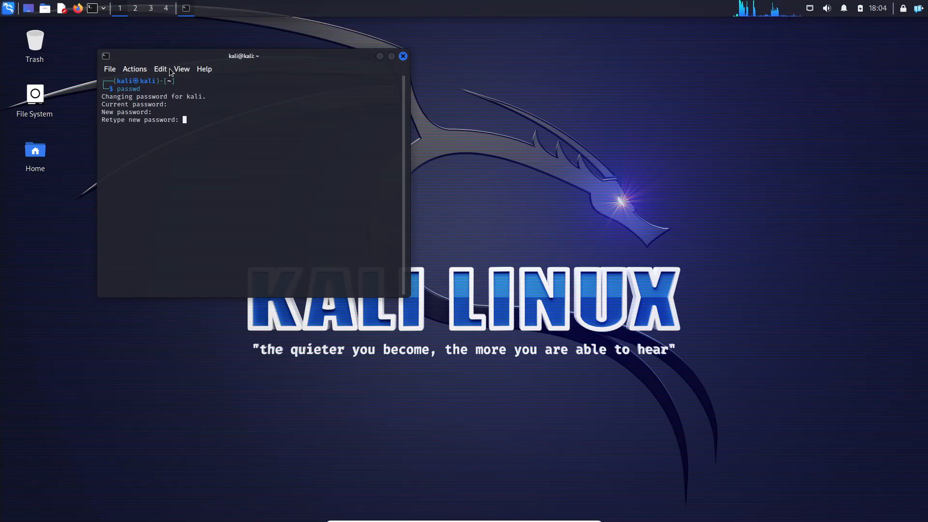
key(Return)
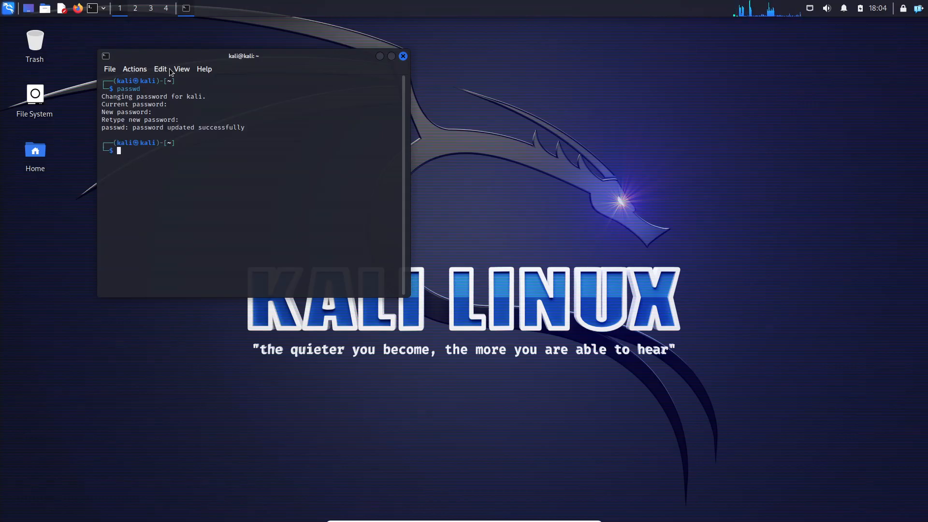
Shut down the Kali virtual machine from its log-out dialog, keeping the session saved for future logins
drag(290, 126, 174, 102)
click(203, 147)
key(ctrl+alt+Delete)
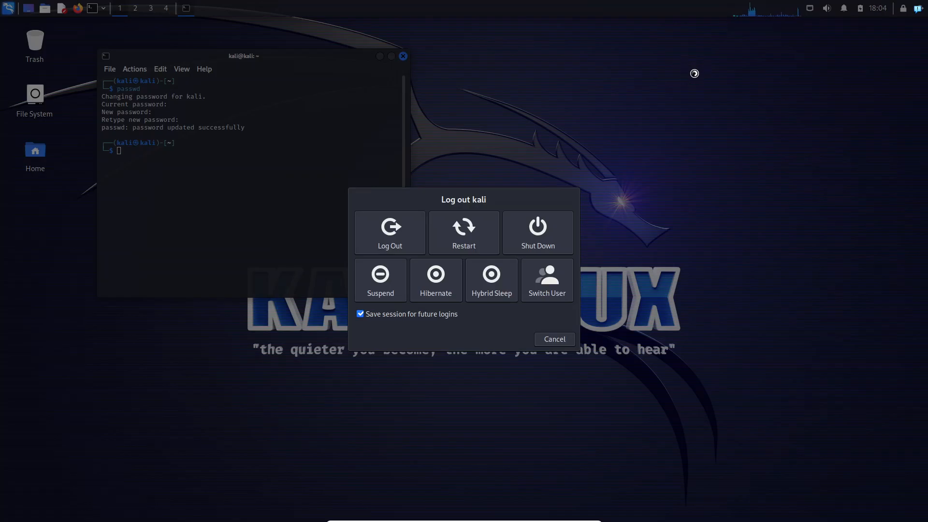
click(547, 228)
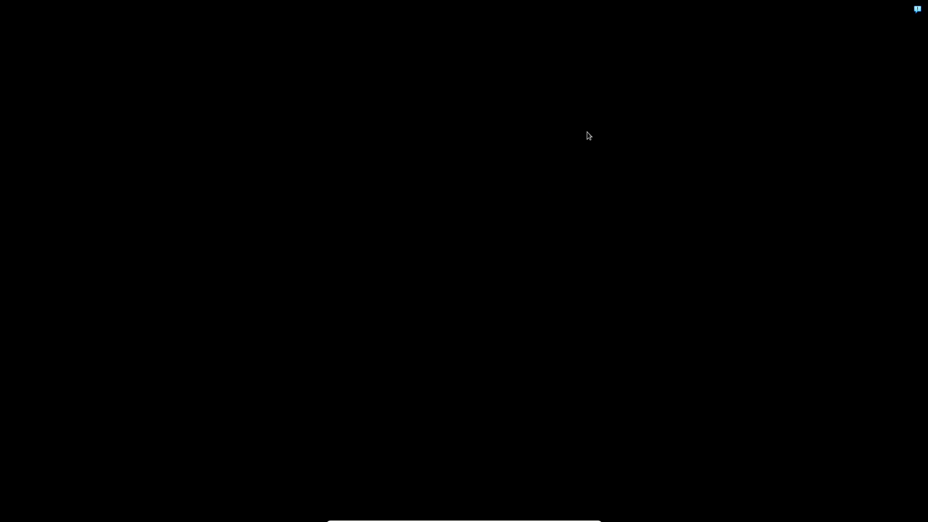